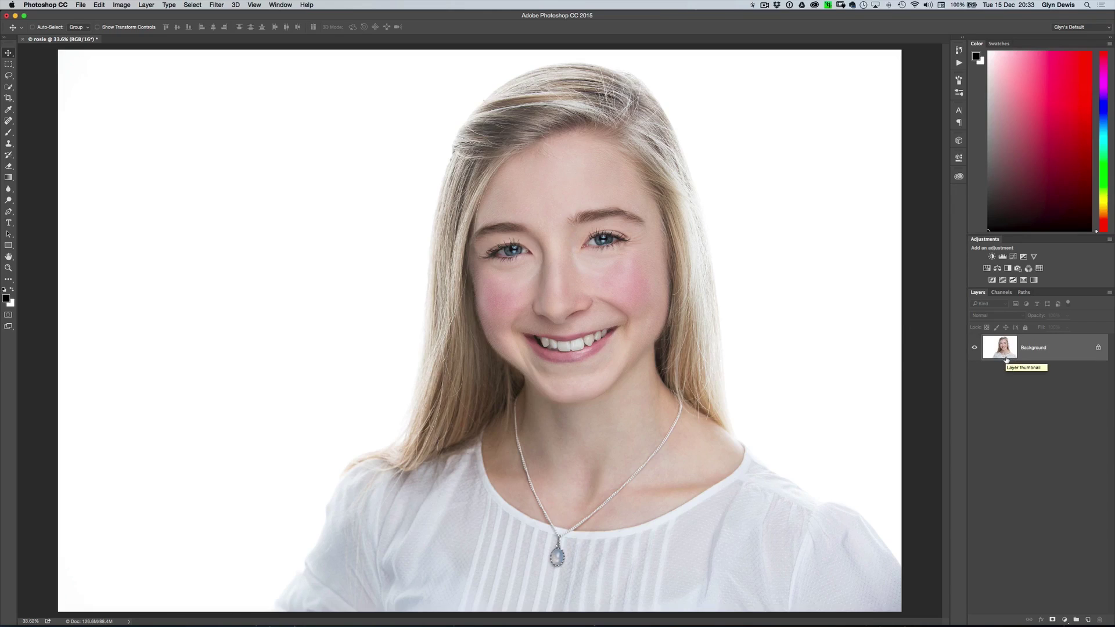
Duplicate the Background layer and rename the copy "smooth skin".
{"action": "left_click_drag", "start_coordinate": [1006, 360], "coordinate": [1006, 357]}
{"action": "key", "text": "super+j"}
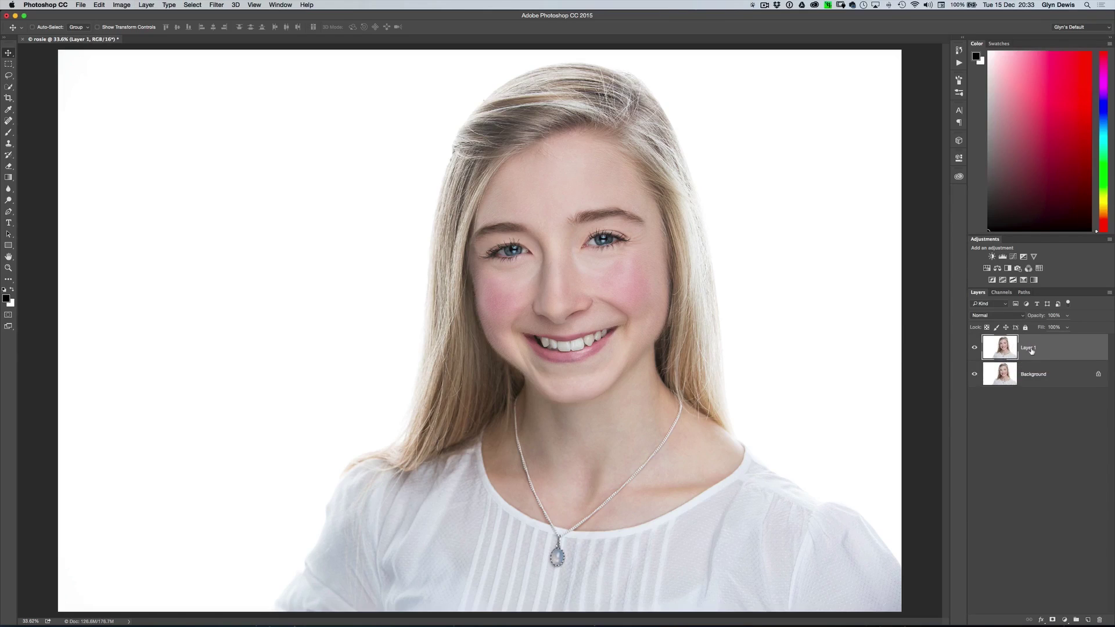
{"action": "double_click", "coordinate": [1027, 348]}
{"action": "type", "text": "smooth skin"}
{"action": "key", "text": "Return"}
Set the smooth skin layer's blend mode to Vivid Light and invert its colours.
{"action": "left_click", "coordinate": [994, 316]}
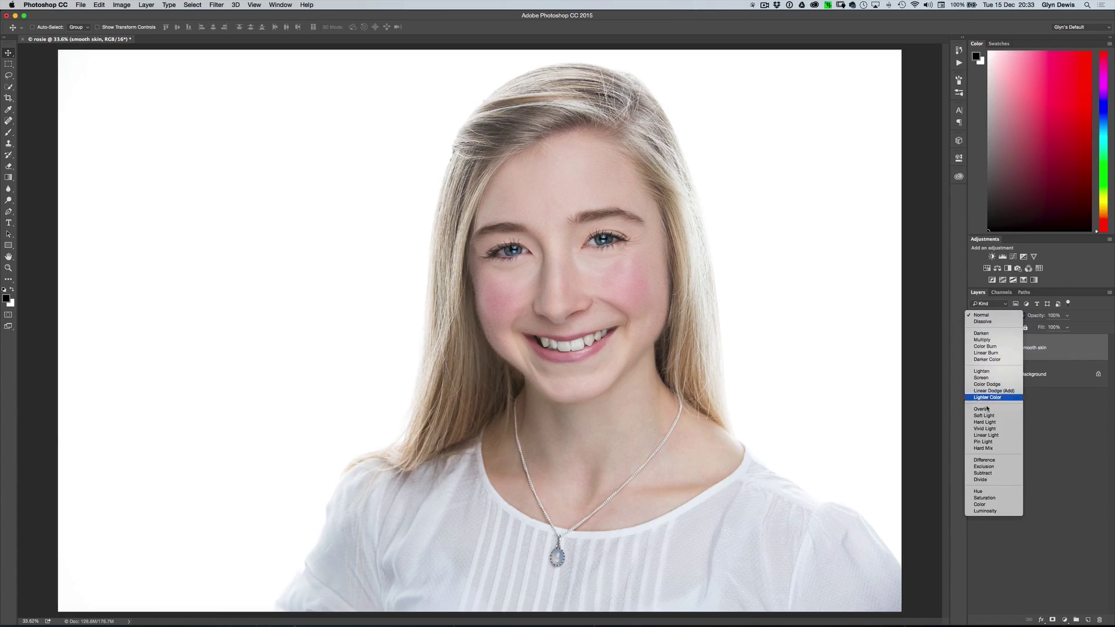
{"action": "left_click", "coordinate": [991, 430]}
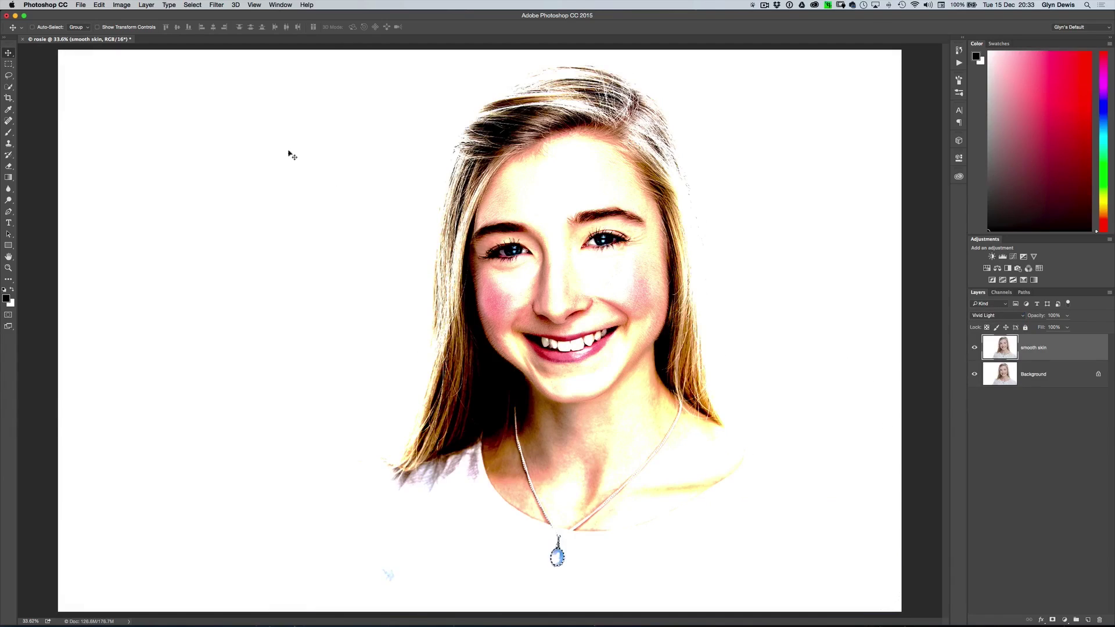
{"action": "left_click", "coordinate": [124, 5]}
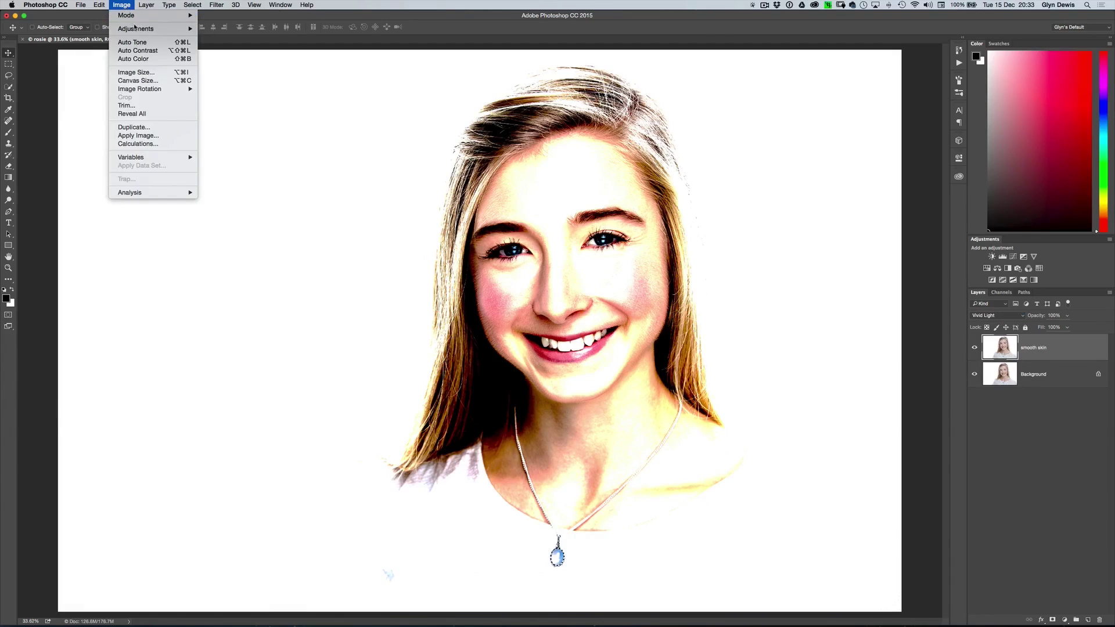
{"action": "mouse_move", "coordinate": [135, 28]}
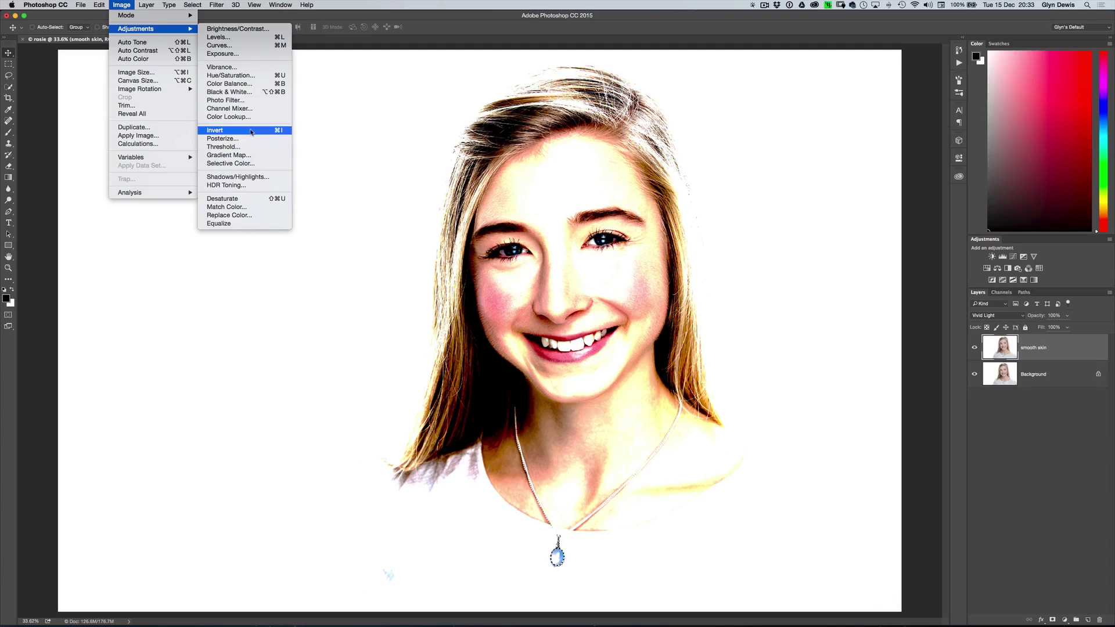
{"action": "left_click", "coordinate": [251, 132]}
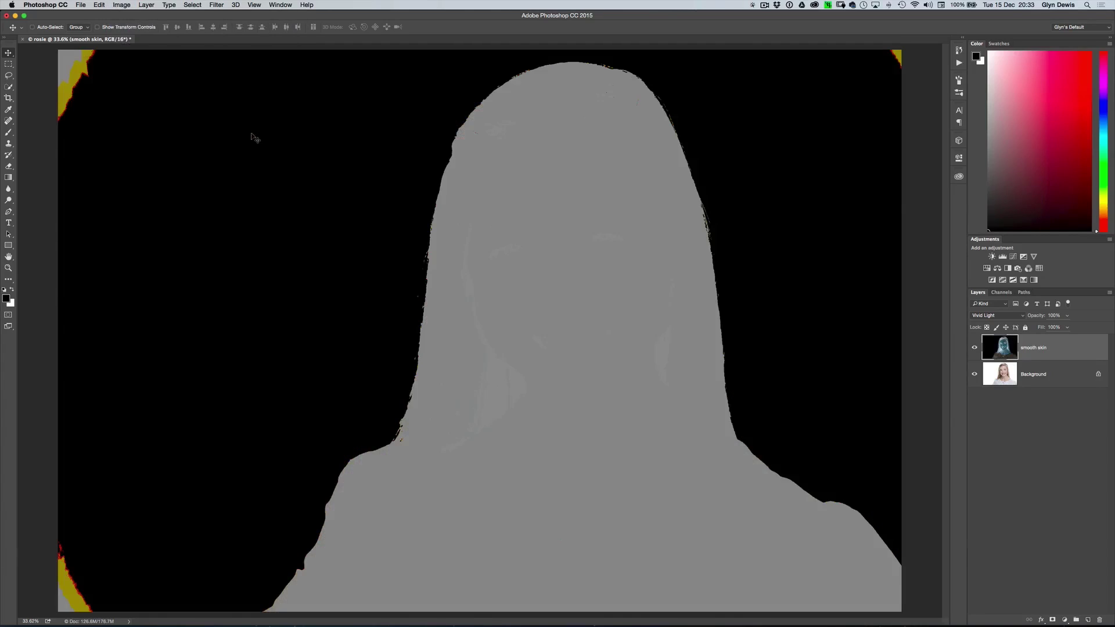
Apply a High Pass filter with a radius of 20 pixels to the smooth skin layer.
{"action": "left_click", "coordinate": [216, 5]}
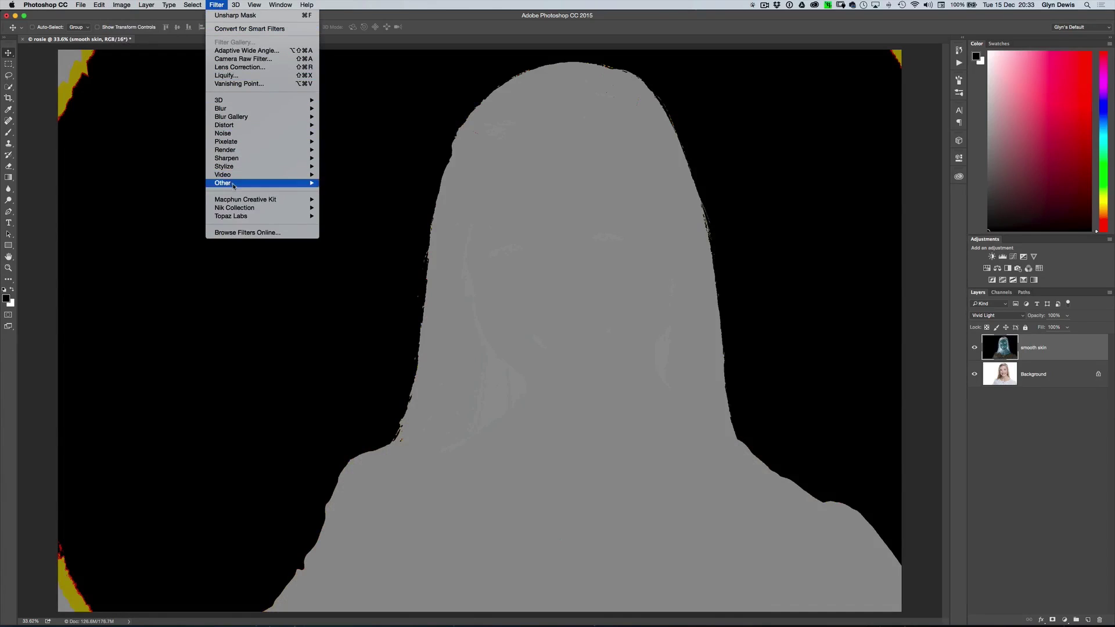
{"action": "mouse_move", "coordinate": [279, 183]}
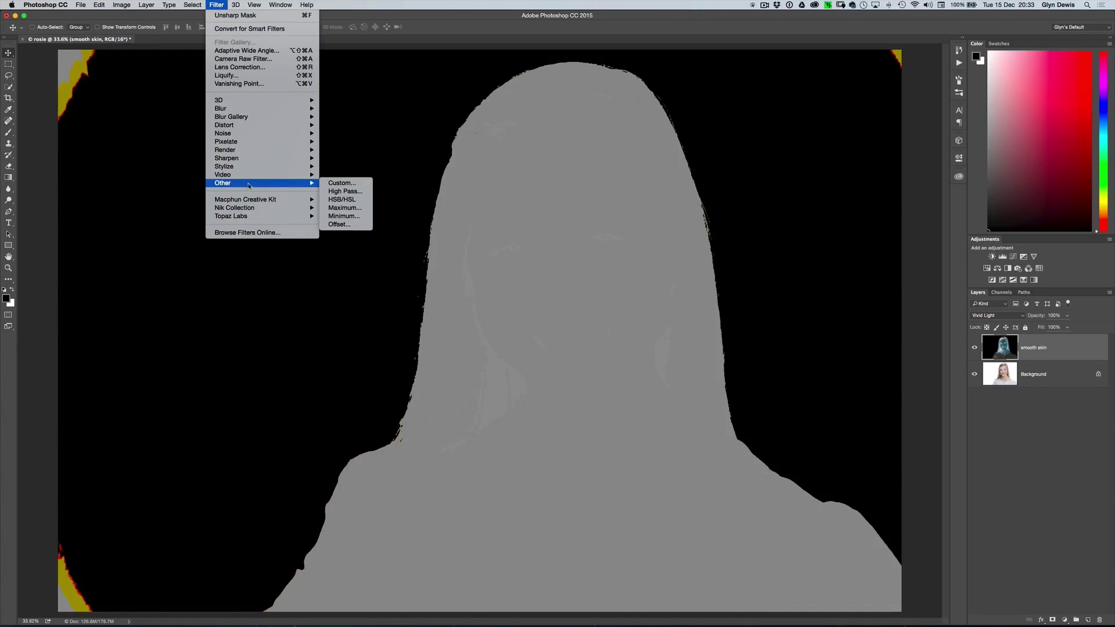
{"action": "left_click", "coordinate": [348, 192]}
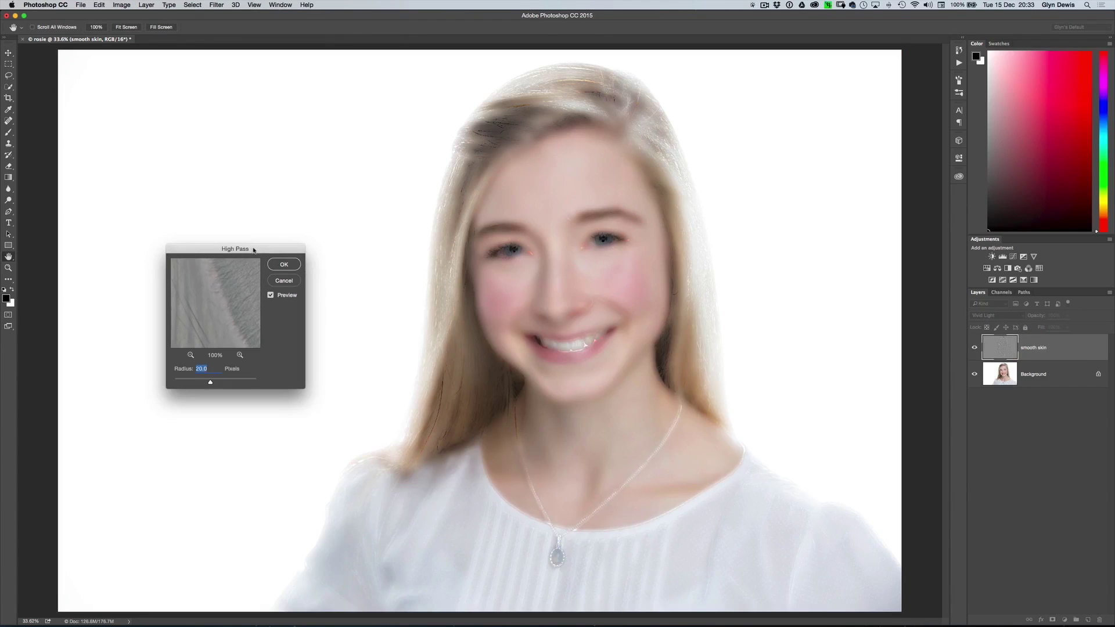
{"action": "left_click_drag", "start_coordinate": [294, 257], "coordinate": [302, 232]}
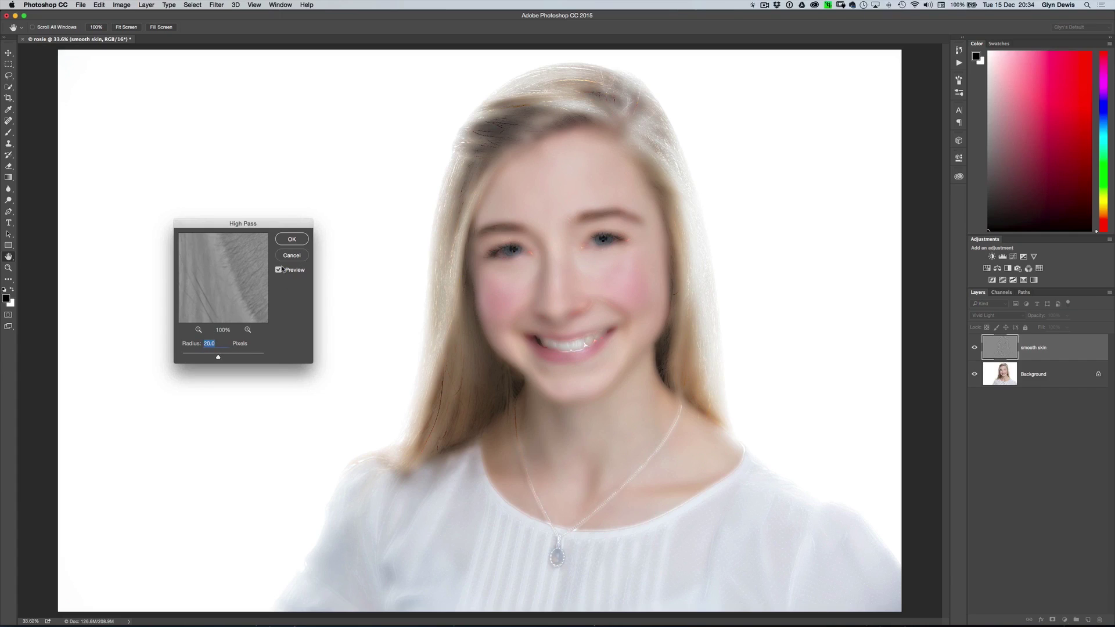
{"action": "key", "text": "Return"}
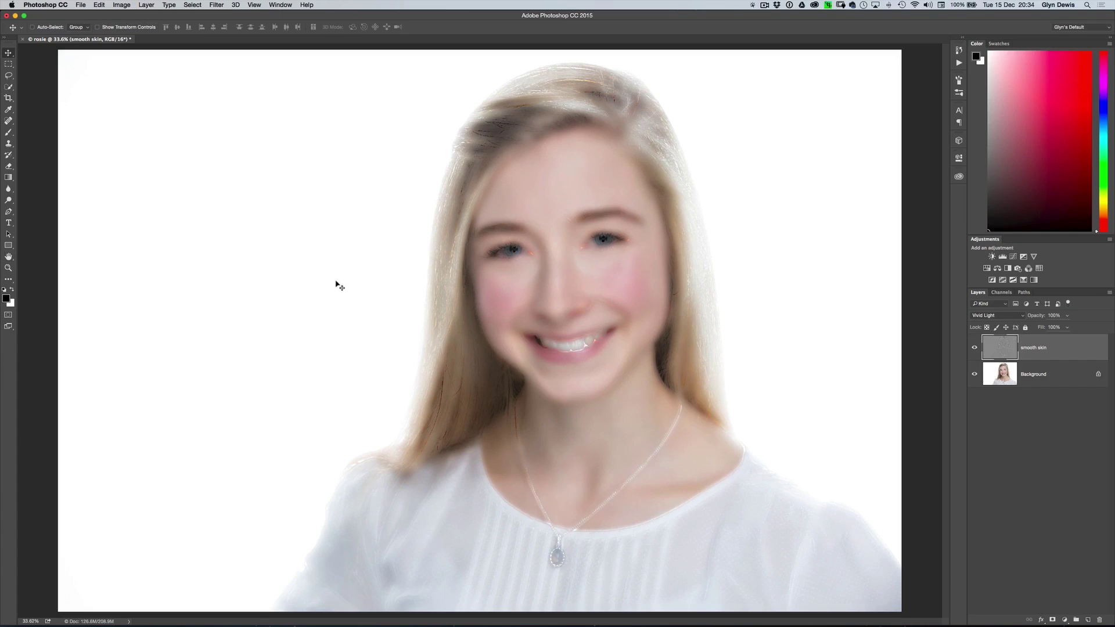
Apply a Gaussian Blur with a radius of 3 pixels to the smooth skin layer.
{"action": "left_click", "coordinate": [217, 5]}
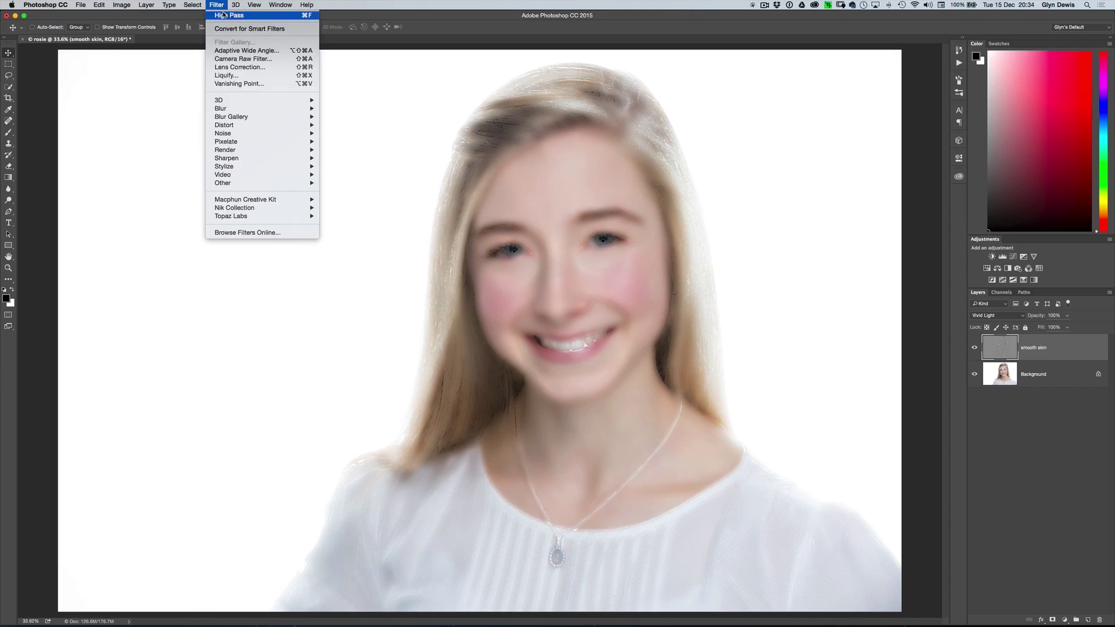
{"action": "mouse_move", "coordinate": [231, 111]}
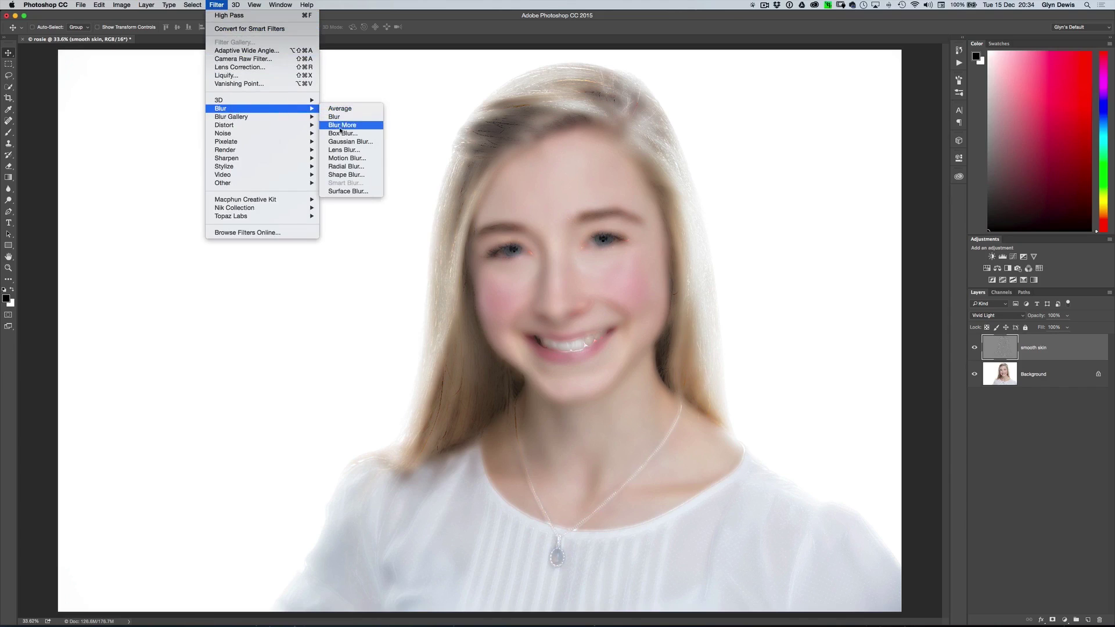
{"action": "mouse_move", "coordinate": [308, 108]}
{"action": "left_click", "coordinate": [338, 142]}
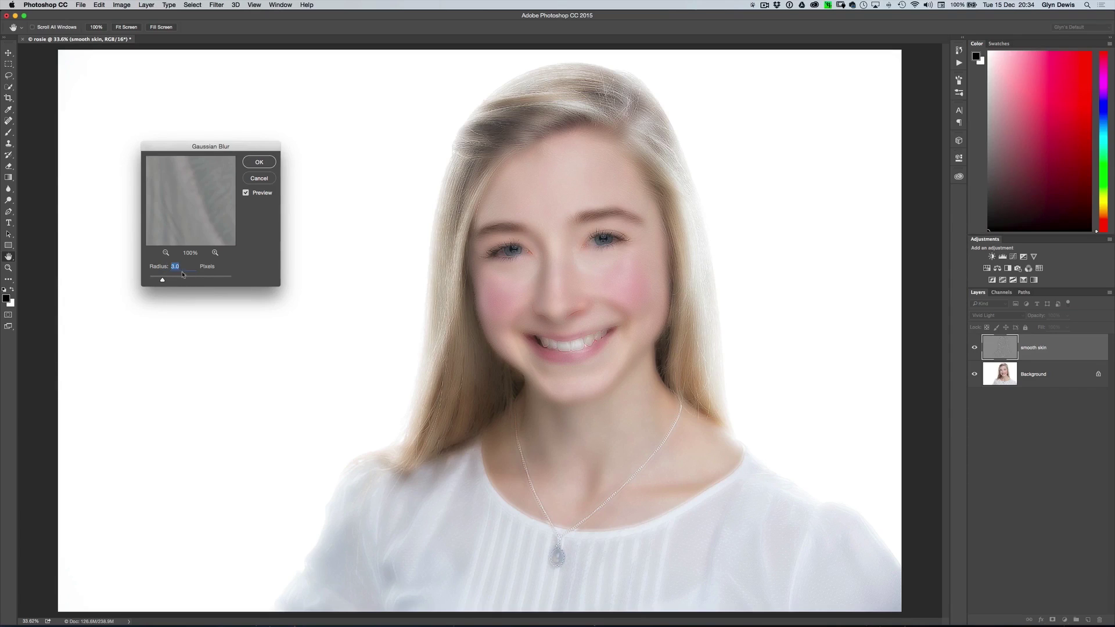
{"action": "left_click", "coordinate": [259, 163]}
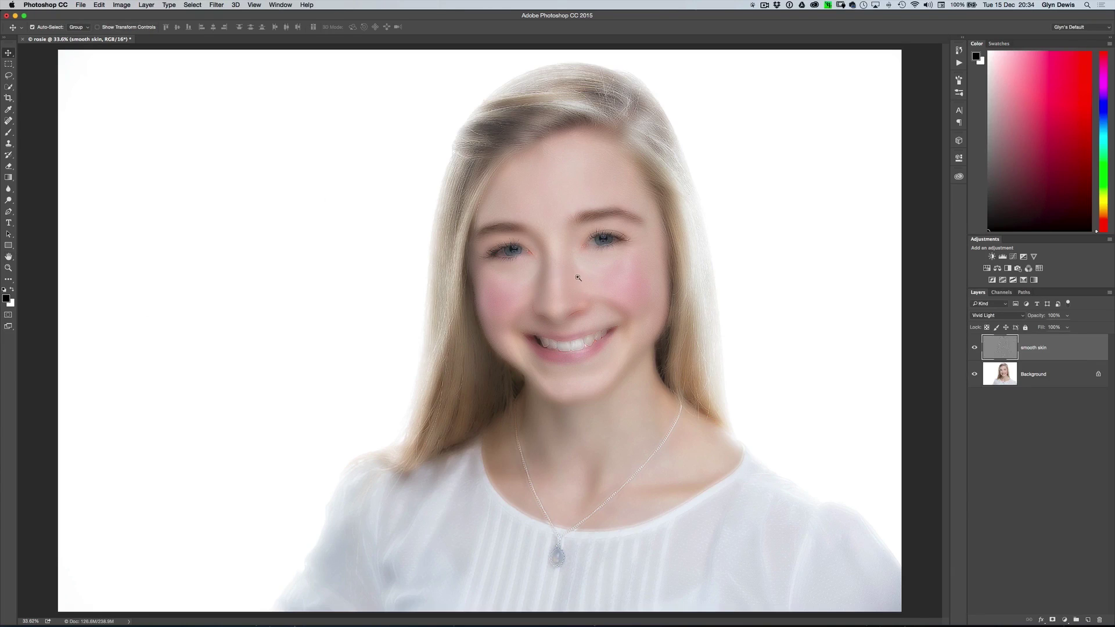
Open the Blending Options of the smooth skin layer, keeping the face in view beside the dialog.
{"action": "scroll", "coordinate": [579, 262], "scroll_direction": "up", "scroll_amount": 5}
{"action": "left_click_drag", "start_coordinate": [542, 293], "coordinate": [399, 281]}
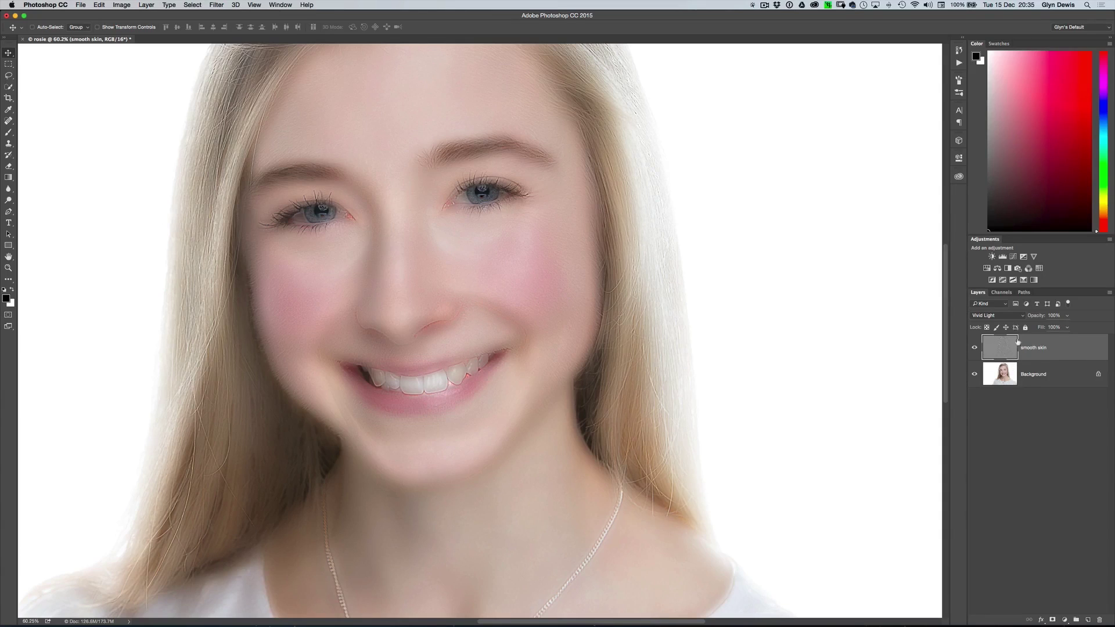
{"action": "left_click", "coordinate": [1041, 621]}
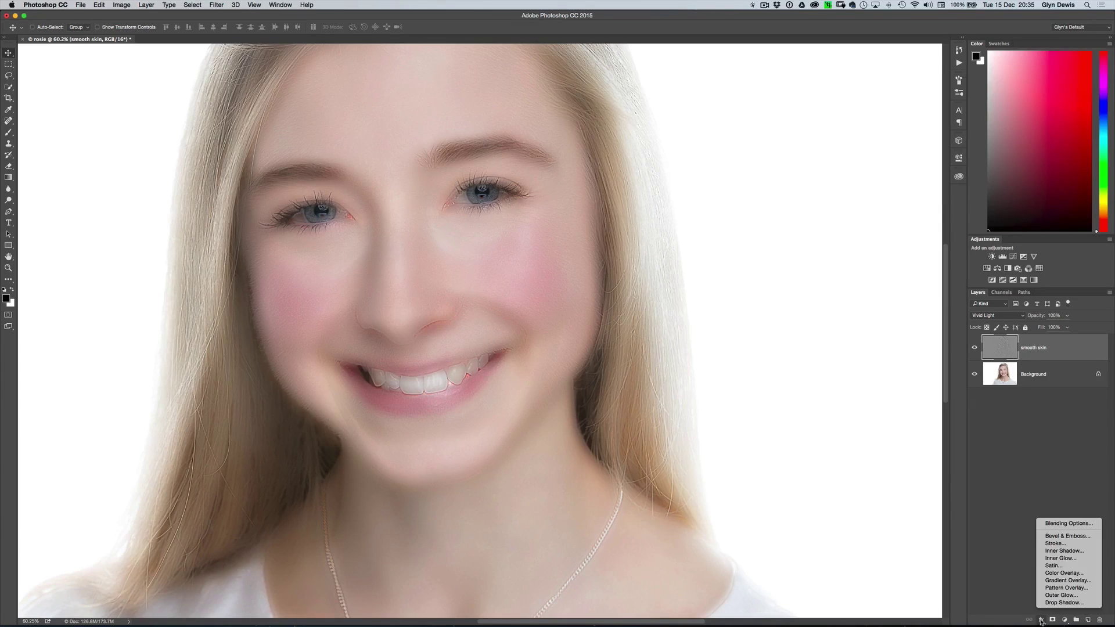
{"action": "left_click", "coordinate": [1058, 524]}
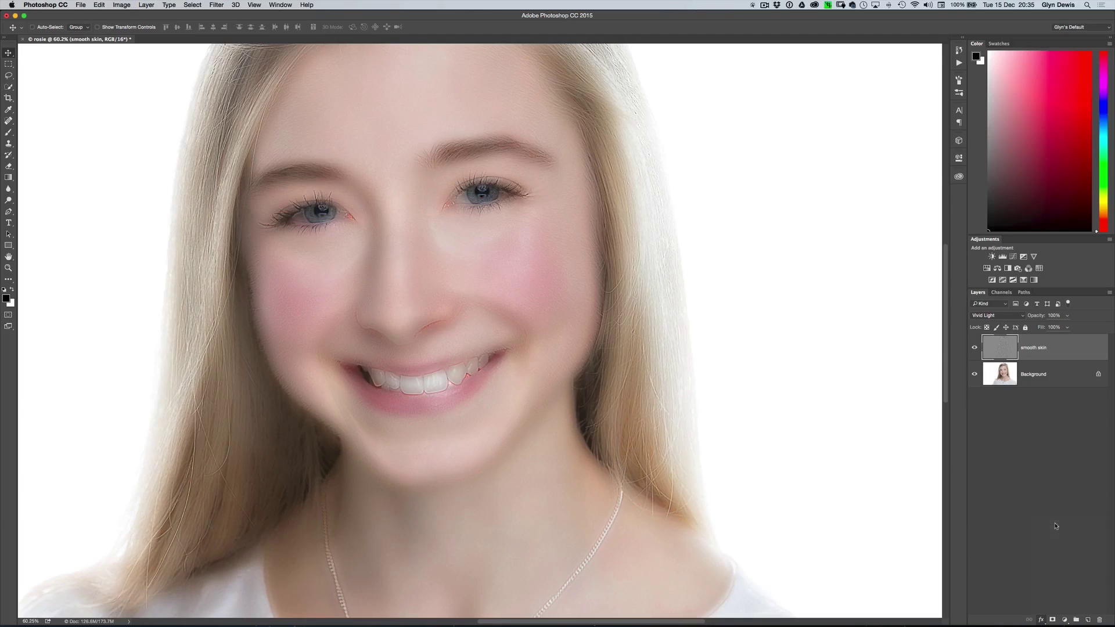
{"action": "left_click_drag", "start_coordinate": [765, 140], "coordinate": [710, 134]}
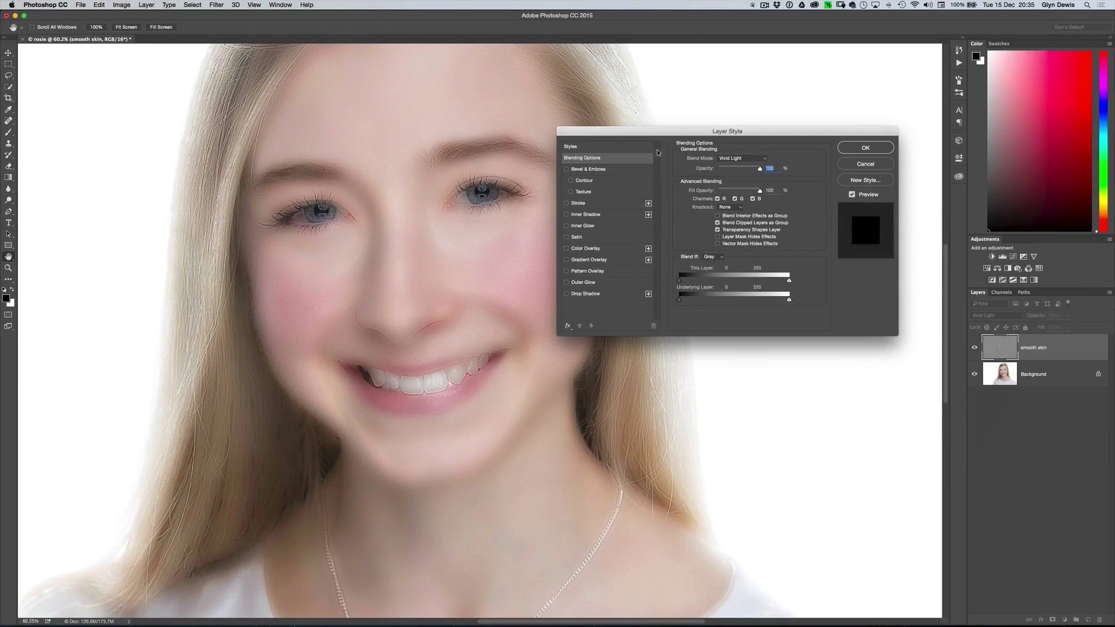
{"action": "left_click_drag", "start_coordinate": [674, 132], "coordinate": [730, 155]}
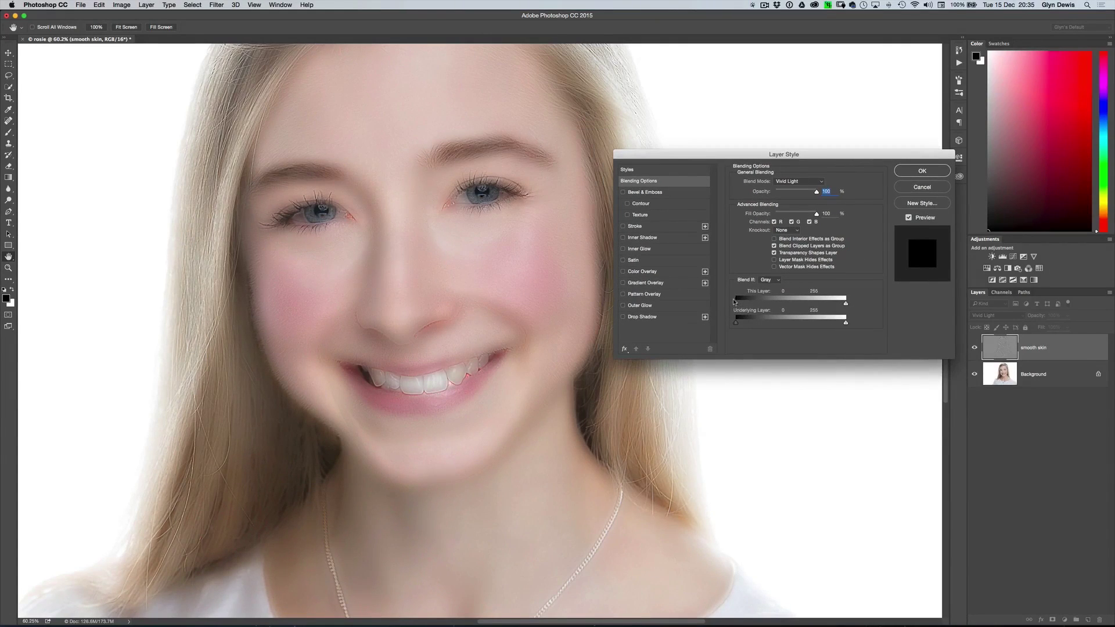
Try raising the unsplit This Layer dark slider under Blend If to 158, and return it to 0.
{"action": "left_click_drag", "start_coordinate": [737, 306], "coordinate": [805, 306]}
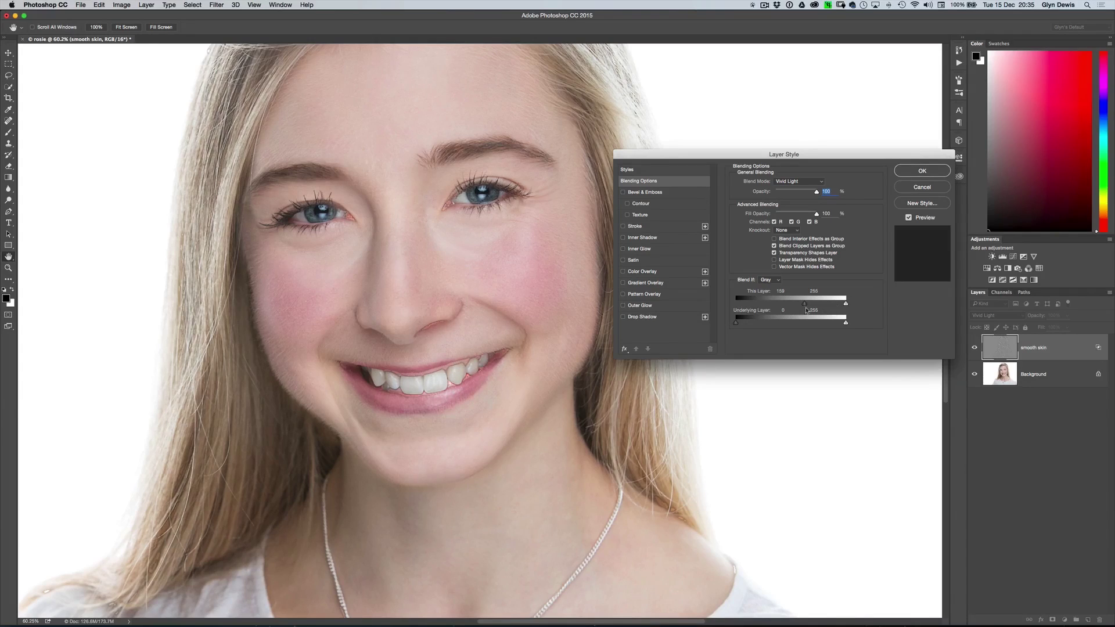
{"action": "left_click_drag", "start_coordinate": [805, 306], "coordinate": [734, 305]}
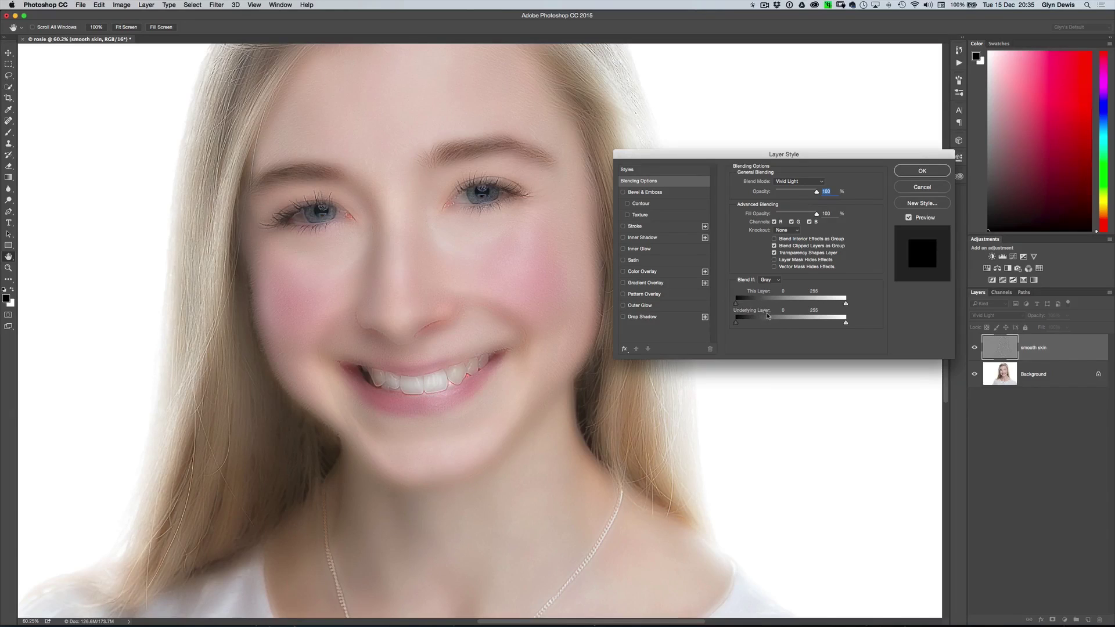
Split the This Layer sliders under Blend If to 0 / 200 and 47 / 255, and apply the blending options.
{"action": "key", "text": "alt"}
{"action": "left_click_drag", "start_coordinate": [741, 306], "coordinate": [819, 306]}
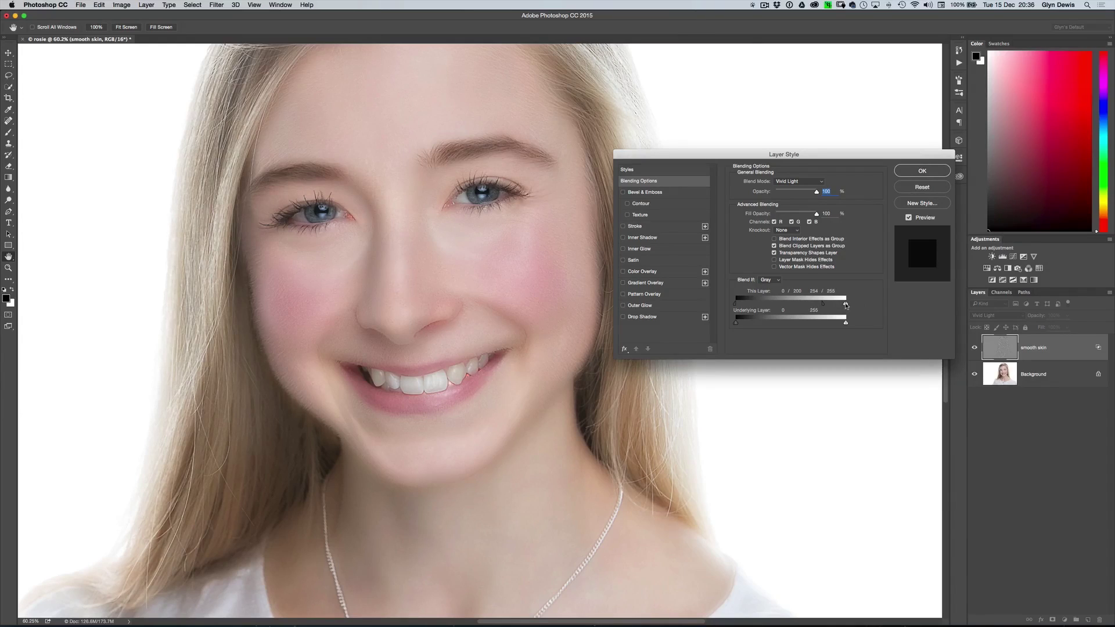
{"action": "left_click_drag", "start_coordinate": [844, 306], "coordinate": [756, 305]}
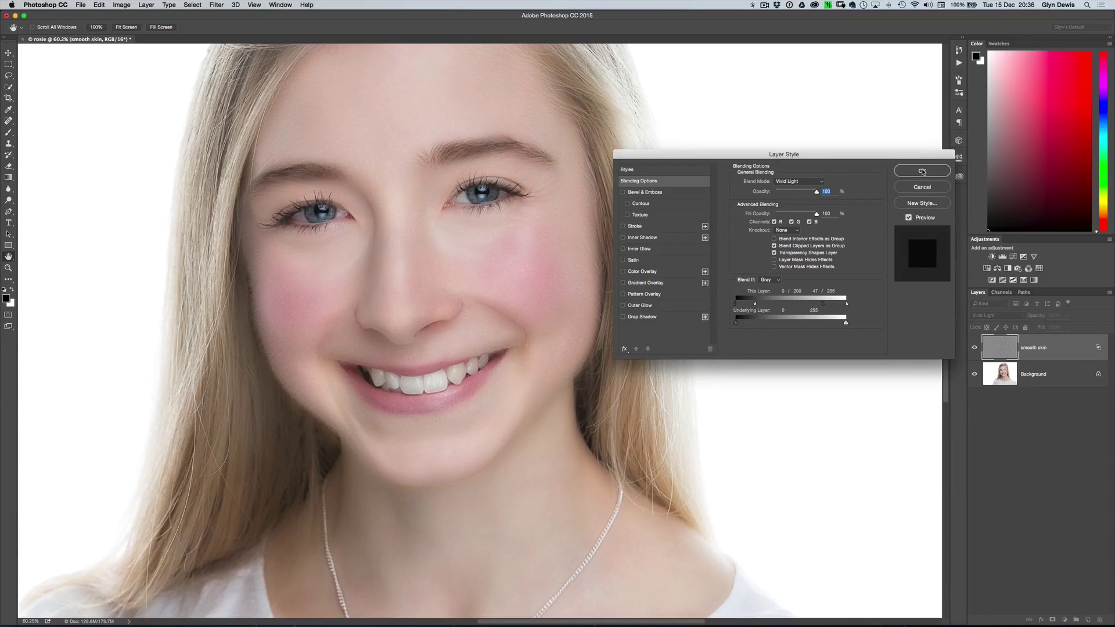
{"action": "left_click", "coordinate": [922, 170]}
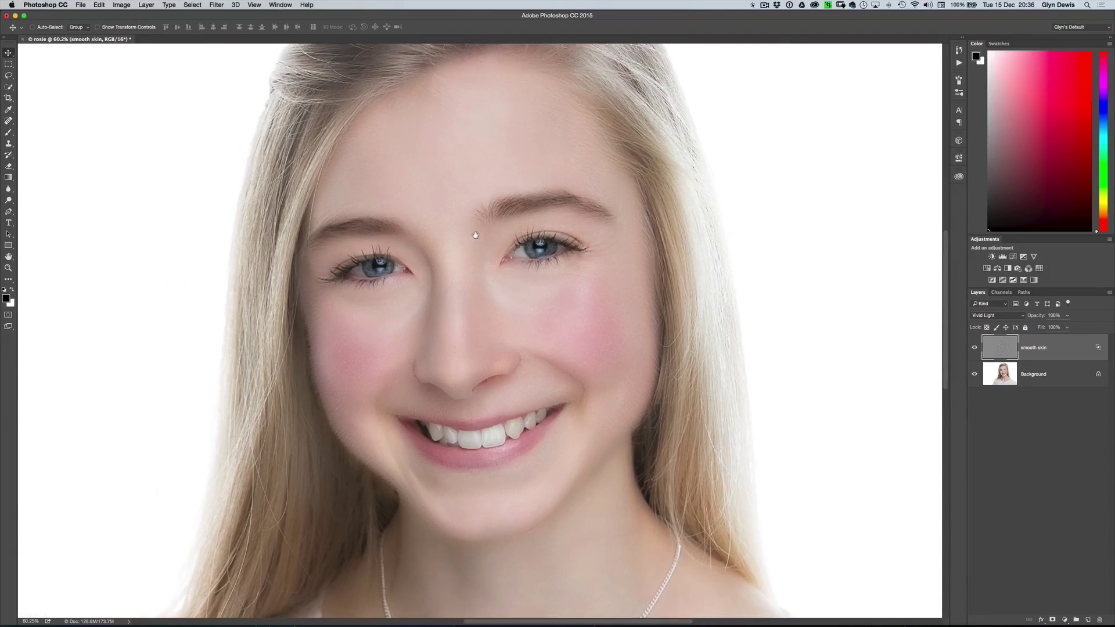
Add a black layer mask to the smooth skin layer to hide its effect.
{"action": "scroll", "coordinate": [475, 235], "scroll_direction": "down", "scroll_amount": 2}
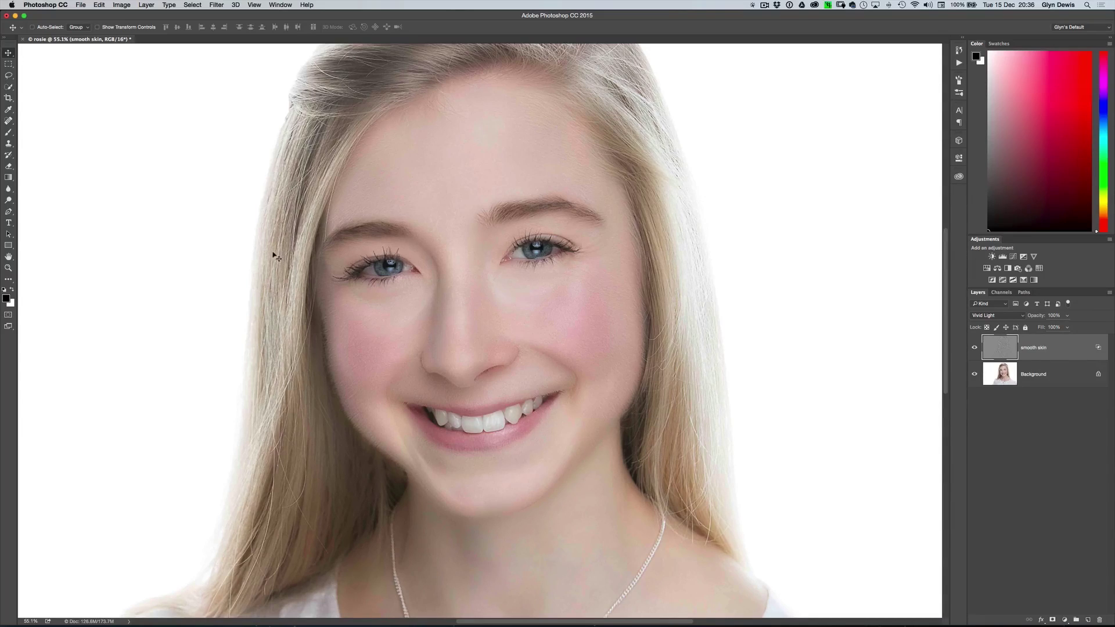
{"action": "scroll", "coordinate": [417, 318], "scroll_direction": "down", "scroll_amount": 3}
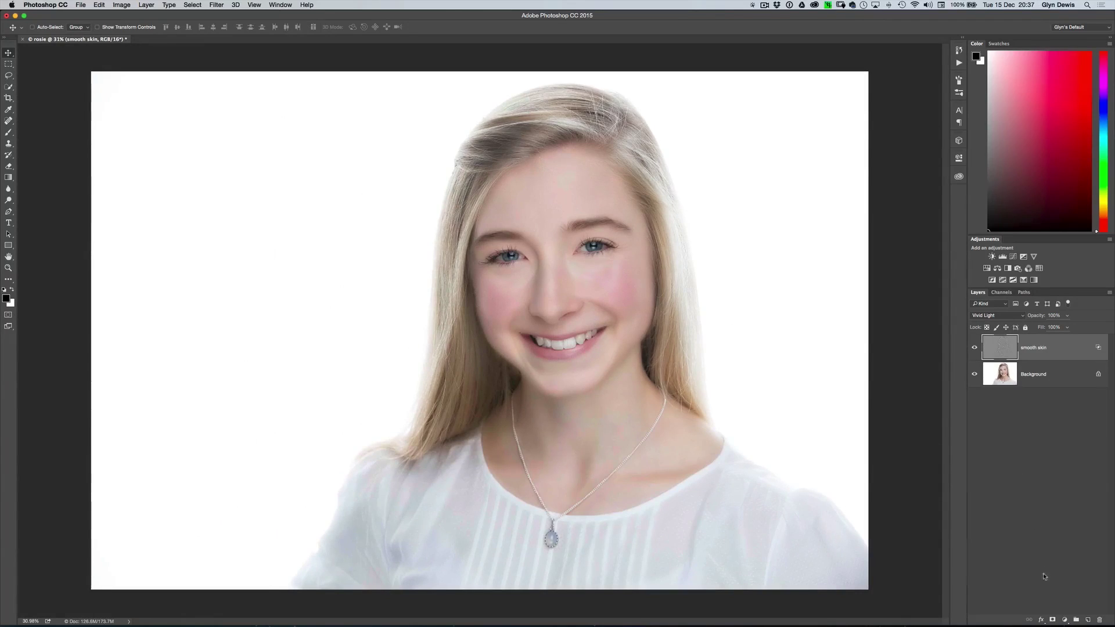
{"action": "left_click", "coordinate": [1052, 620], "text": "alt"}
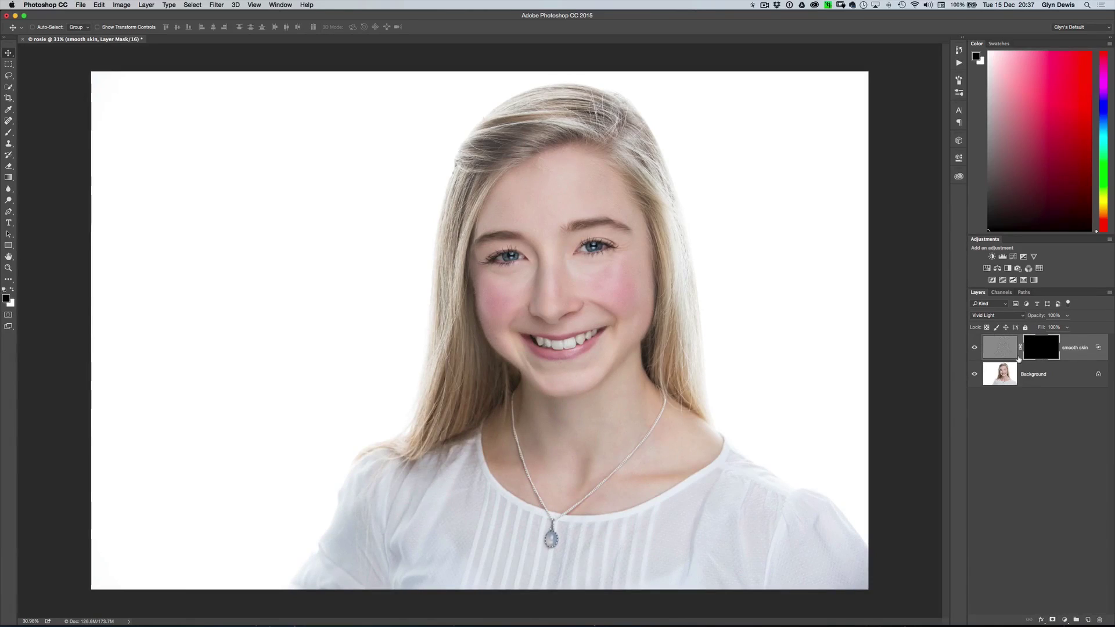
Paint white on the smooth skin layer's mask over the forehead with an enlarged brush at 100% opacity.
{"action": "left_click", "coordinate": [648, 287], "text": "super"}
{"action": "left_click_drag", "start_coordinate": [647, 286], "coordinate": [647, 286]}
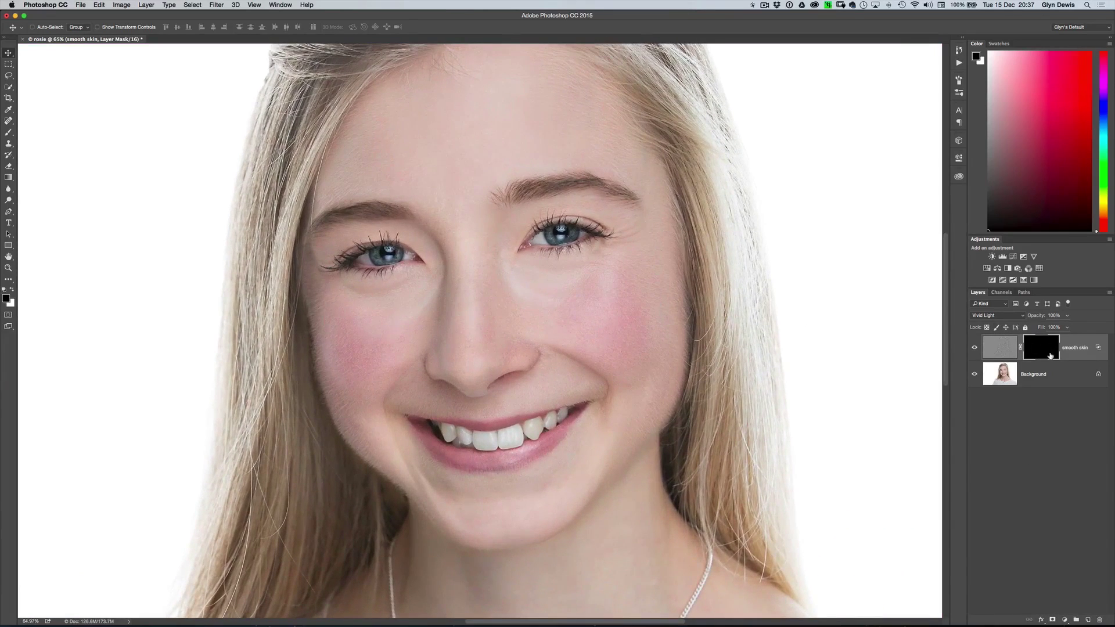
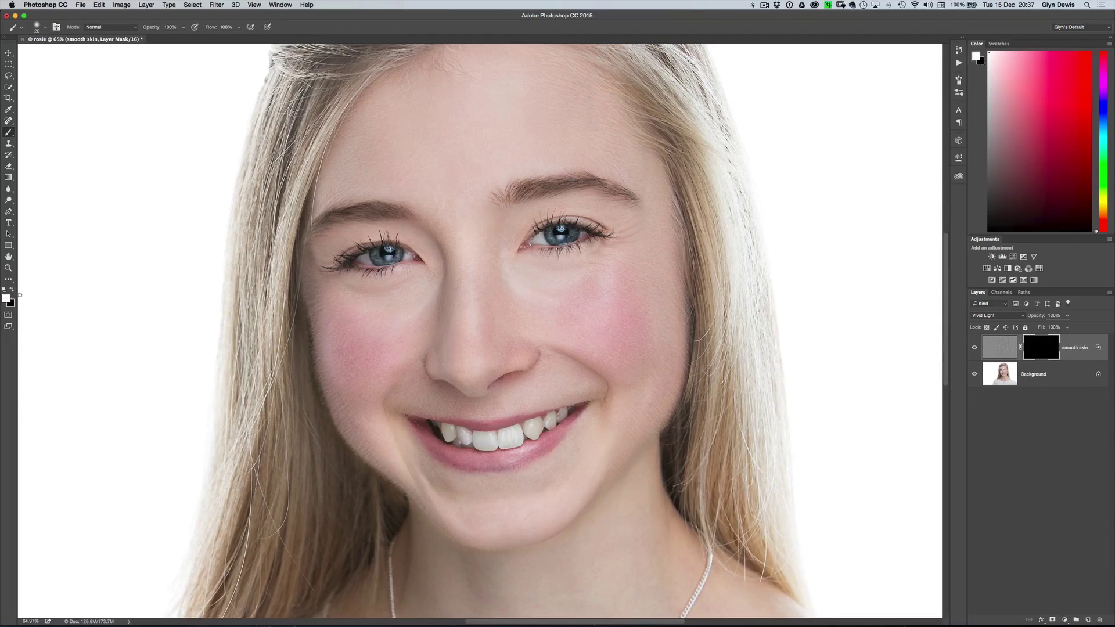
{"action": "scroll", "coordinate": [425, 300], "scroll_direction": "down", "scroll_amount": 3}
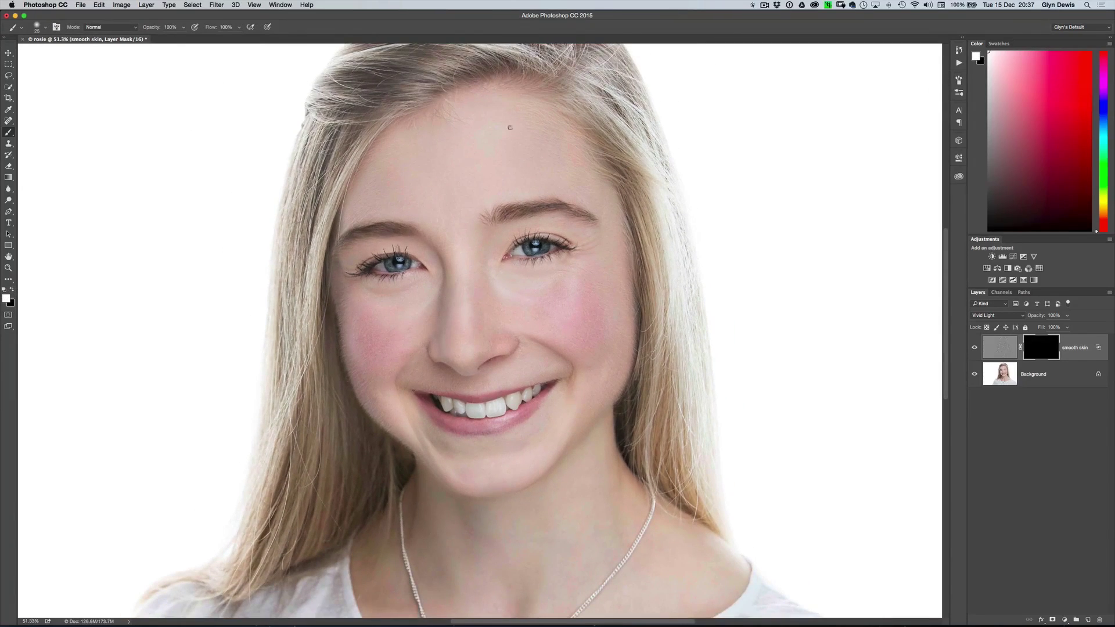
{"action": "key", "text": "bracketright"}
{"action": "key", "text": "bracketright"}
{"action": "key", "text": "bracketright"}
{"action": "key", "text": "bracketright"}
{"action": "key", "text": "bracketright"}
{"action": "key", "text": "bracketright"}
{"action": "key", "text": "bracketright"}
{"action": "key", "text": "bracketright"}
{"action": "key", "text": "bracketright"}
{"action": "key", "text": "bracketright"}
{"action": "key", "text": "bracketright"}
{"action": "mouse_move", "coordinate": [488, 190]}
{"action": "left_mouse_down"}
{"action": "mouse_move", "coordinate": [570, 179]}
{"action": "mouse_move", "coordinate": [527, 135]}
{"action": "mouse_move", "coordinate": [469, 111]}
{"action": "mouse_move", "coordinate": [483, 133]}
{"action": "mouse_move", "coordinate": [565, 162]}
{"action": "left_mouse_up"}
Paint white on the mask over the nose, cheeks and chin, resizing the brush to avoid the eyes and mouth.
{"action": "key", "text": "bracketleft"}
{"action": "key", "text": "bracketleft"}
{"action": "key", "text": "bracketleft"}
{"action": "key", "text": "bracketleft"}
{"action": "key", "text": "bracketleft"}
{"action": "key", "text": "bracketright"}
{"action": "key", "text": "bracketright"}
{"action": "key", "text": "bracketleft"}
{"action": "key", "text": "bracketleft"}
{"action": "key", "text": "bracketright"}
{"action": "key", "text": "bracketright"}
{"action": "key", "text": "bracketright"}
{"action": "key", "text": "bracketright"}
{"action": "key", "text": "bracketright"}
{"action": "left_click_drag", "start_coordinate": [548, 436], "coordinate": [587, 336]}
Paint white on the mask over the neck and upper chest with a 175 px brush.
{"action": "key", "text": "bracketleft"}
{"action": "key", "text": "bracketleft"}
{"action": "scroll", "coordinate": [479, 331], "scroll_direction": "down", "scroll_amount": 5}
{"action": "scroll", "coordinate": [479, 331], "scroll_direction": "right", "scroll_amount": 2}
{"action": "key", "text": "bracketright"}
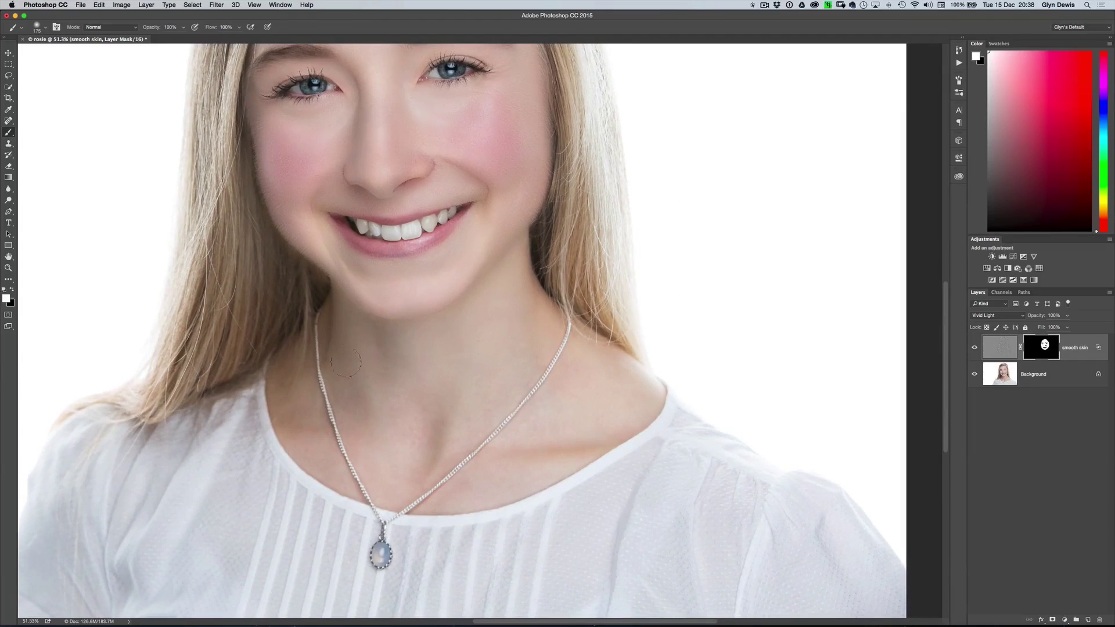
{"action": "mouse_move", "coordinate": [368, 411]}
{"action": "left_mouse_down"}
{"action": "mouse_move", "coordinate": [418, 438]}
{"action": "mouse_move", "coordinate": [496, 368]}
{"action": "left_mouse_up"}
{"action": "left_click_drag", "start_coordinate": [569, 385], "coordinate": [581, 386]}
Fill in the remaining neck and shoulder skin on the mask with white, varying the brush size around the necklace.
{"action": "key", "text": "bracketleft"}
{"action": "key", "text": "bracketleft"}
{"action": "key", "text": "bracketleft"}
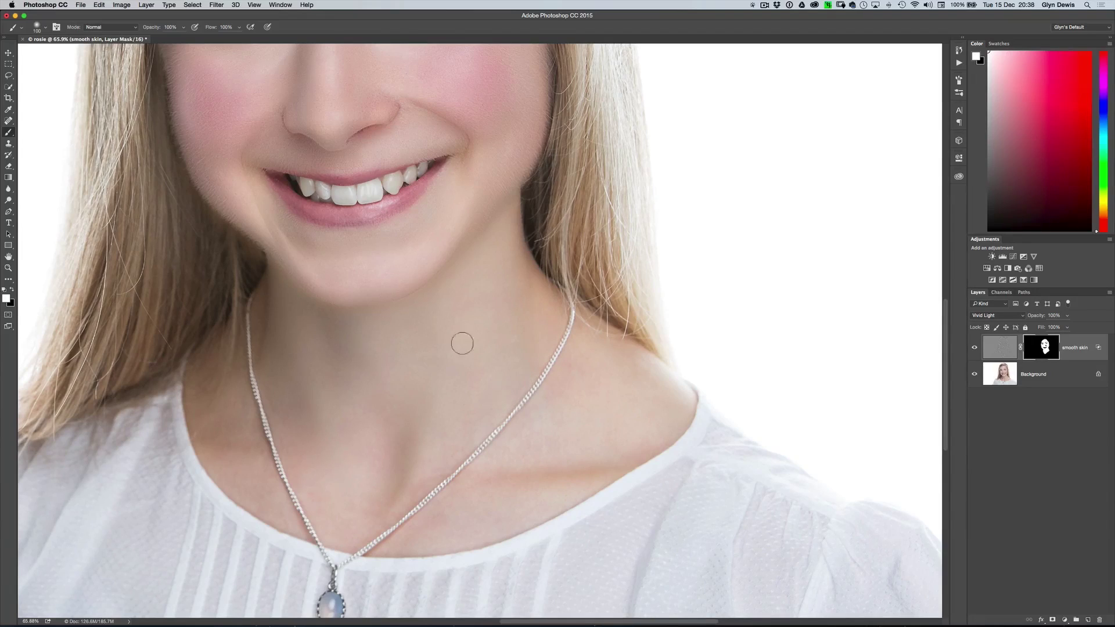
{"action": "key", "text": "bracketright"}
{"action": "key", "text": "bracketright"}
{"action": "key", "text": "bracketright"}
{"action": "key", "text": "bracketright"}
{"action": "key", "text": "bracketright"}
{"action": "key", "text": "bracketright"}
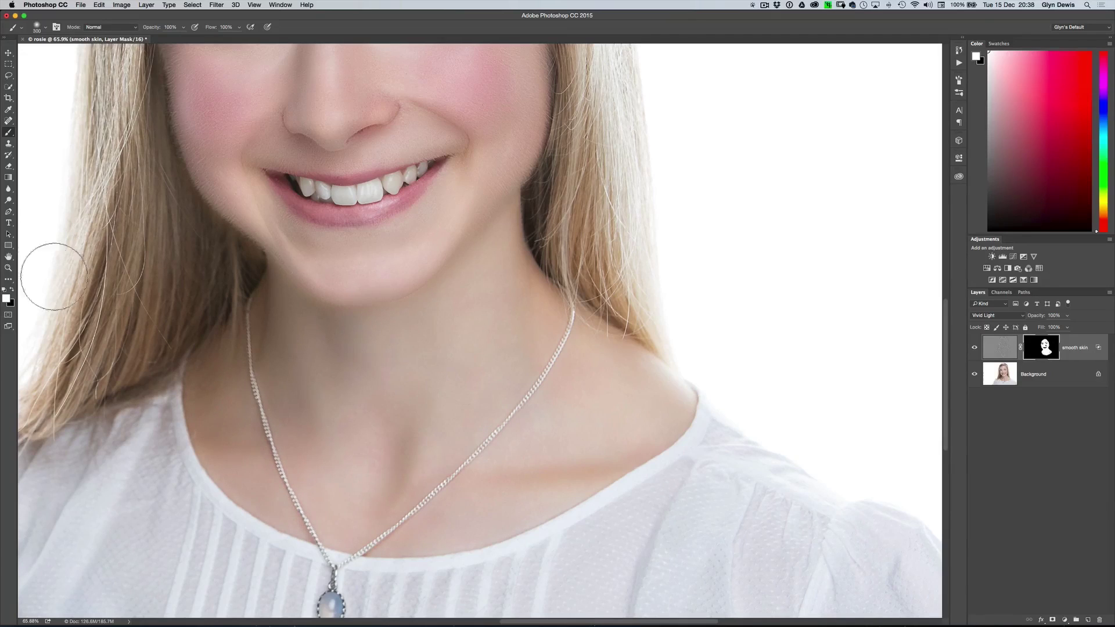
Swap the painting colour to black and shrink the brush to a fine tip for cleaning up the smooth skin mask.
{"action": "left_click", "coordinate": [13, 291]}
{"action": "key", "text": "bracketleft"}
{"action": "key", "text": "bracketleft"}
{"action": "key", "text": "bracketleft"}
{"action": "key", "text": "bracketleft"}
{"action": "key", "text": "bracketleft"}
{"action": "key", "text": "bracketleft"}
{"action": "key", "text": "bracketleft"}
{"action": "key", "text": "bracketleft"}
{"action": "key", "text": "bracketleft"}
{"action": "key", "text": "bracketleft"}
{"action": "key", "text": "bracketleft"}
{"action": "key", "text": "bracketleft"}
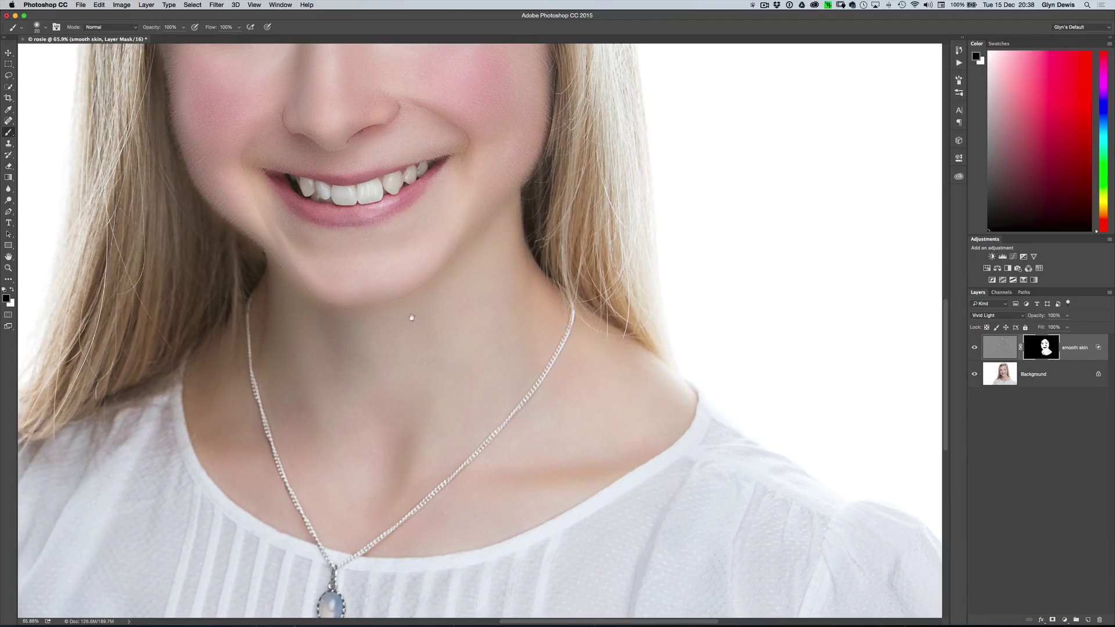
Lower the smooth skin layer's opacity to 51%.
{"action": "key", "text": "super+0"}
{"action": "scroll", "coordinate": [559, 300], "scroll_direction": "up", "scroll_amount": 2}
{"action": "scroll", "coordinate": [593, 284], "scroll_direction": "up", "scroll_amount": 3}
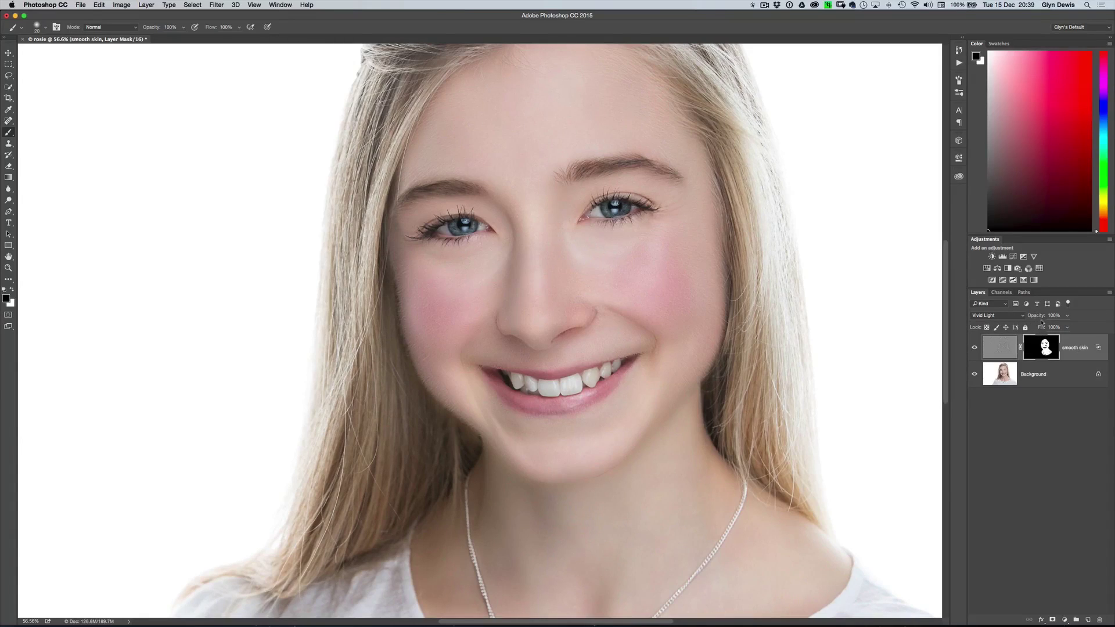
{"action": "left_click_drag", "start_coordinate": [1036, 316], "coordinate": [1017, 315]}
Compare the face with and without the smooth skin layer by repeatedly hiding and showing it.
{"action": "left_click", "coordinate": [975, 349]}
{"action": "left_click", "coordinate": [975, 347]}
{"action": "left_click_drag", "start_coordinate": [701, 258], "coordinate": [706, 279]}
{"action": "left_click", "coordinate": [975, 348]}
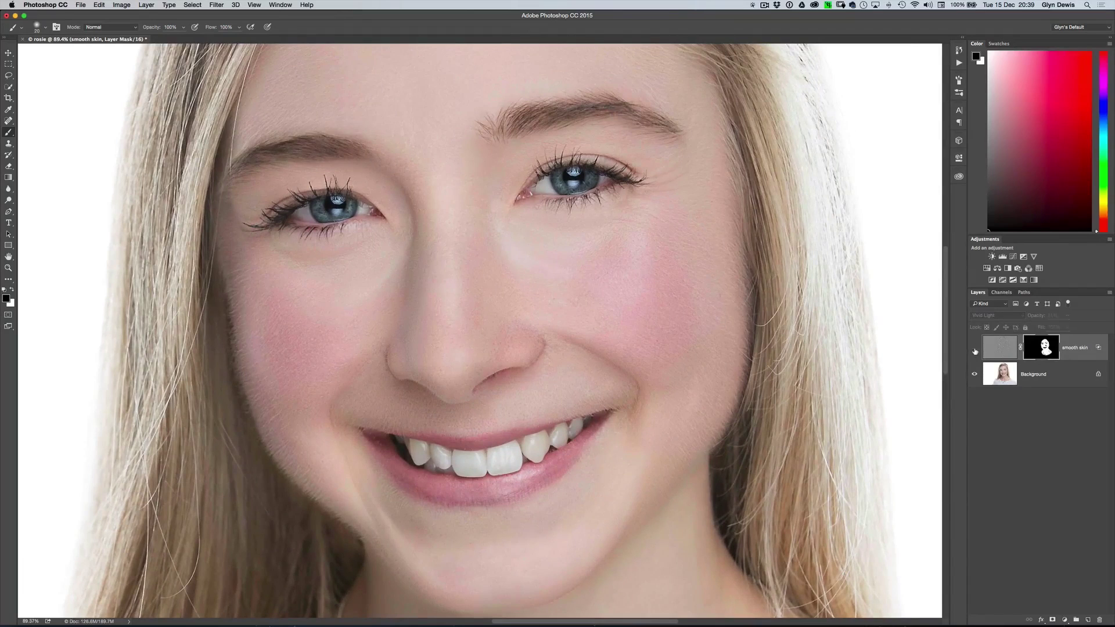
{"action": "left_click", "coordinate": [975, 350]}
{"action": "left_click", "coordinate": [975, 349]}
{"action": "left_click", "coordinate": [974, 348]}
{"action": "left_click", "coordinate": [974, 349]}
{"action": "left_click", "coordinate": [974, 349]}
{"action": "left_click", "coordinate": [974, 350]}
{"action": "left_click", "coordinate": [974, 350]}
{"action": "left_click", "coordinate": [974, 350]}
{"action": "left_click", "coordinate": [975, 350]}
{"action": "left_click", "coordinate": [974, 350]}
{"action": "left_click", "coordinate": [975, 350]}
{"action": "left_click", "coordinate": [975, 350]}
{"action": "left_click", "coordinate": [974, 350]}
{"action": "left_click", "coordinate": [974, 350]}
{"action": "left_click", "coordinate": [974, 350]}
Make a merged copy of the whole canvas and paste it as a new layer above the smooth skin layer.
{"action": "left_click", "coordinate": [523, 299], "text": "alt"}
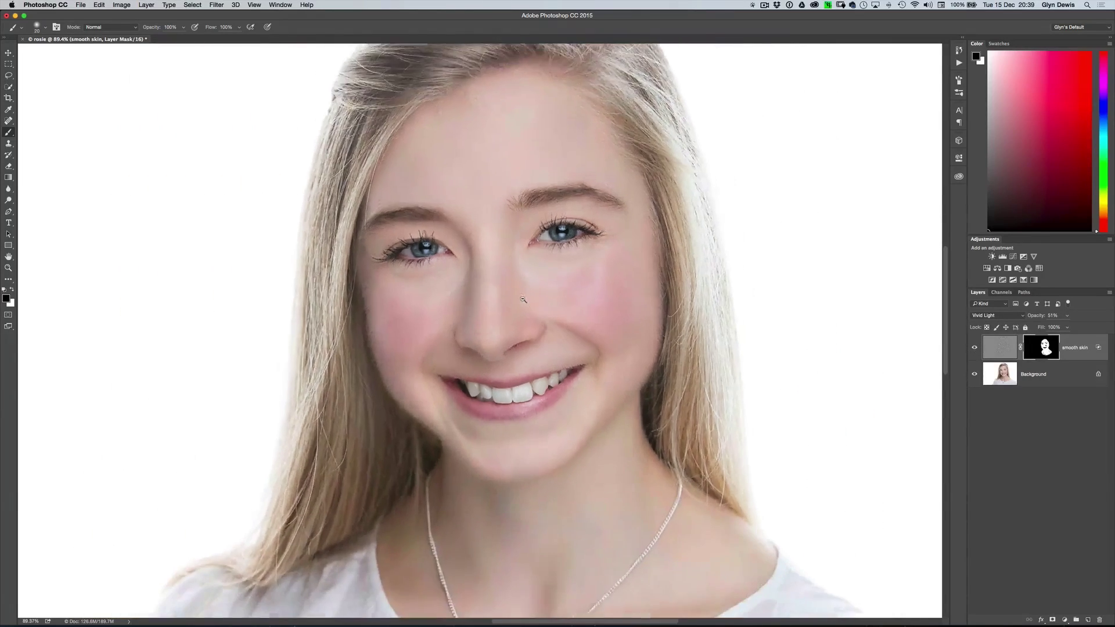
{"action": "left_click", "coordinate": [522, 299], "text": "alt"}
{"action": "scroll", "coordinate": [545, 314], "scroll_direction": "down", "scroll_amount": 1}
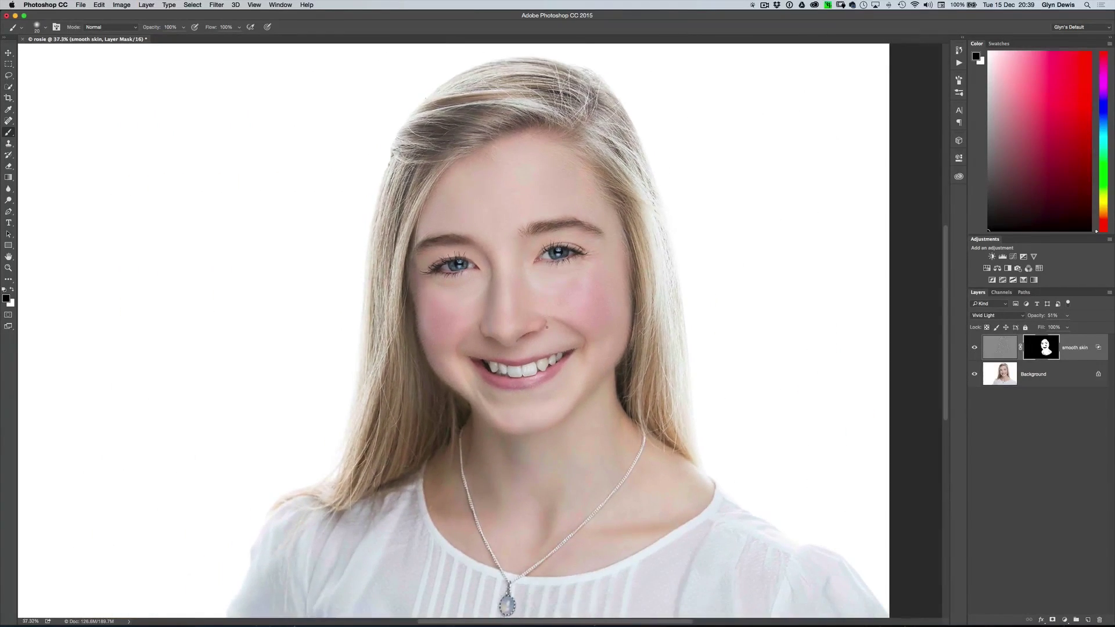
{"action": "scroll", "coordinate": [563, 293], "scroll_direction": "down", "scroll_amount": 3}
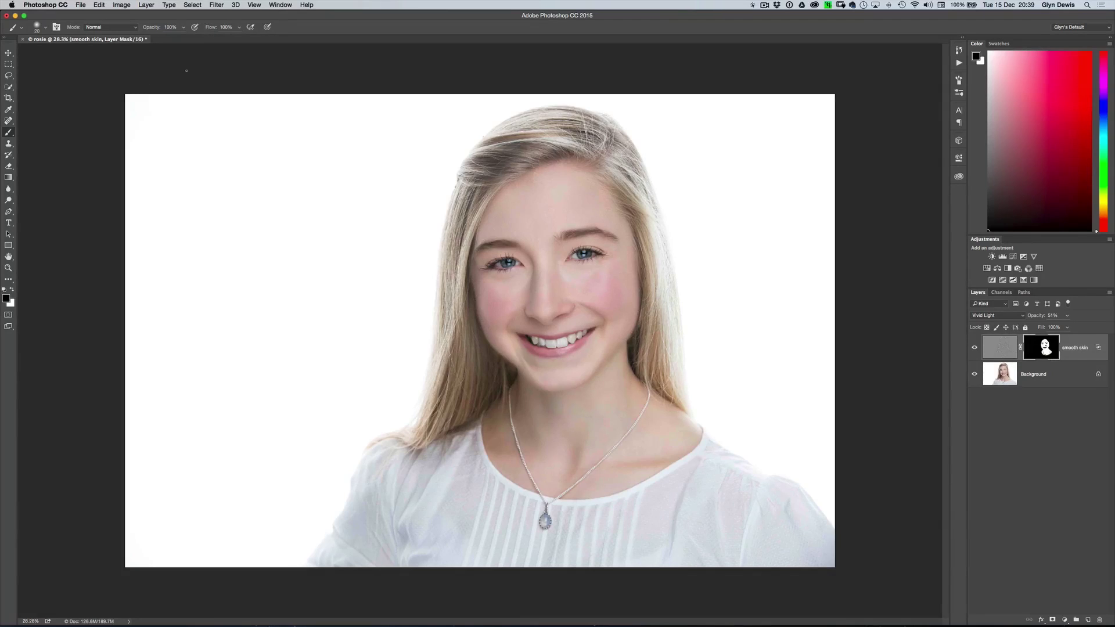
{"action": "left_click", "coordinate": [192, 4]}
{"action": "left_click", "coordinate": [195, 17]}
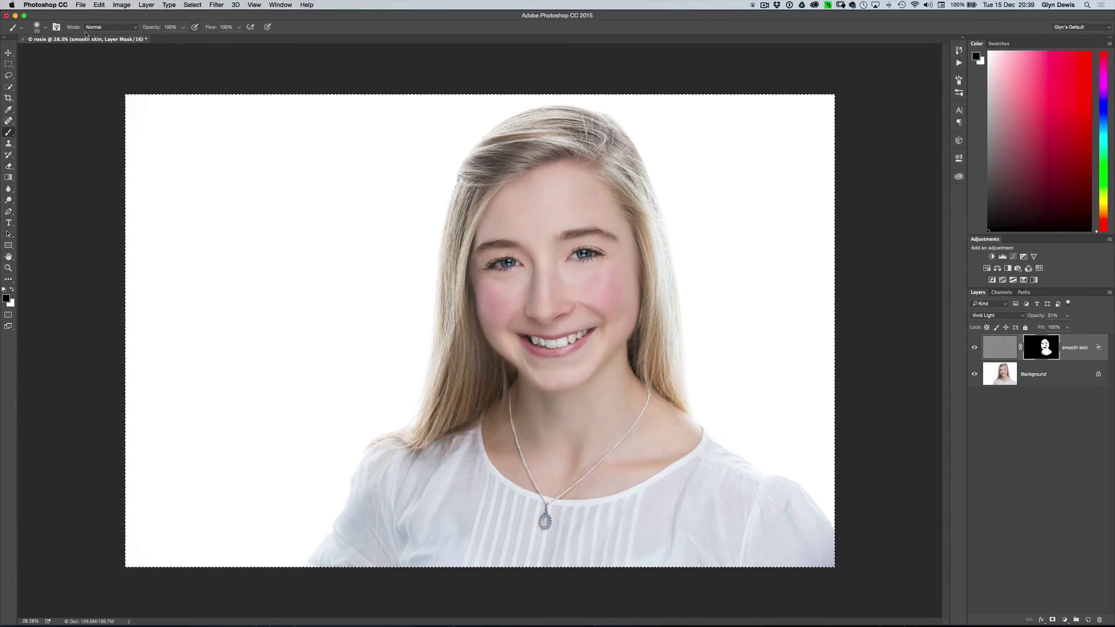
{"action": "left_click", "coordinate": [99, 5]}
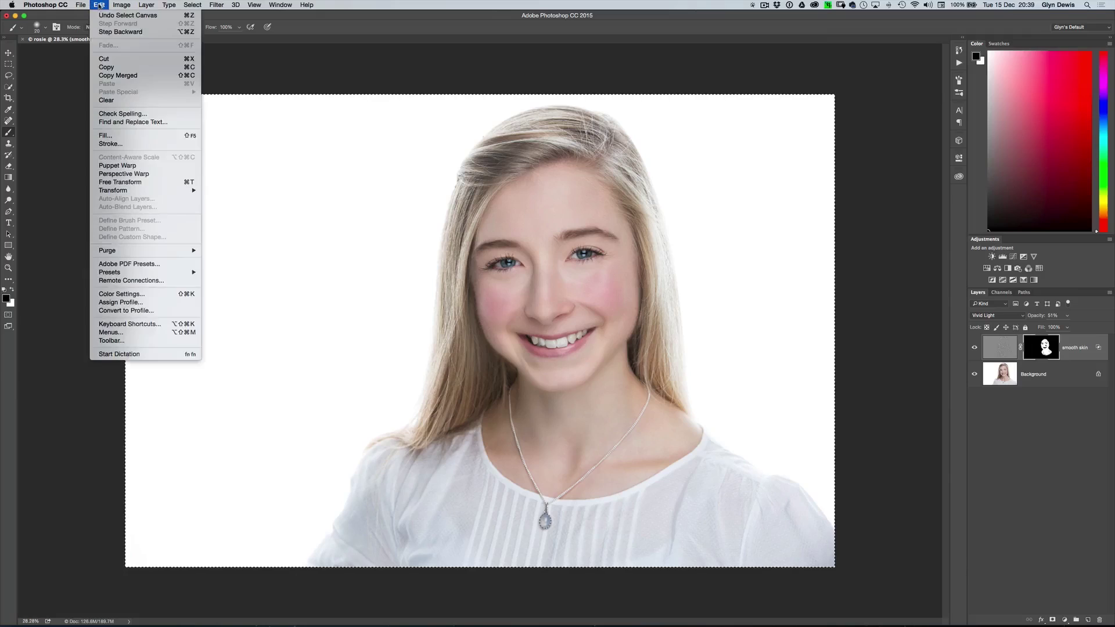
{"action": "left_click", "coordinate": [122, 77]}
{"action": "left_click", "coordinate": [99, 5]}
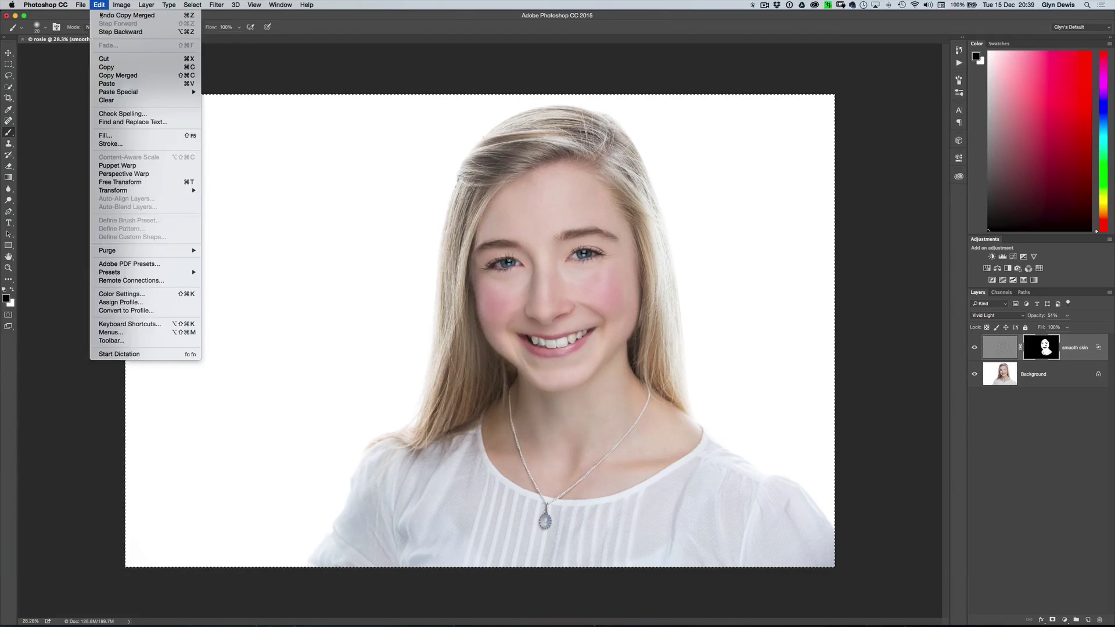
{"action": "left_click", "coordinate": [120, 87]}
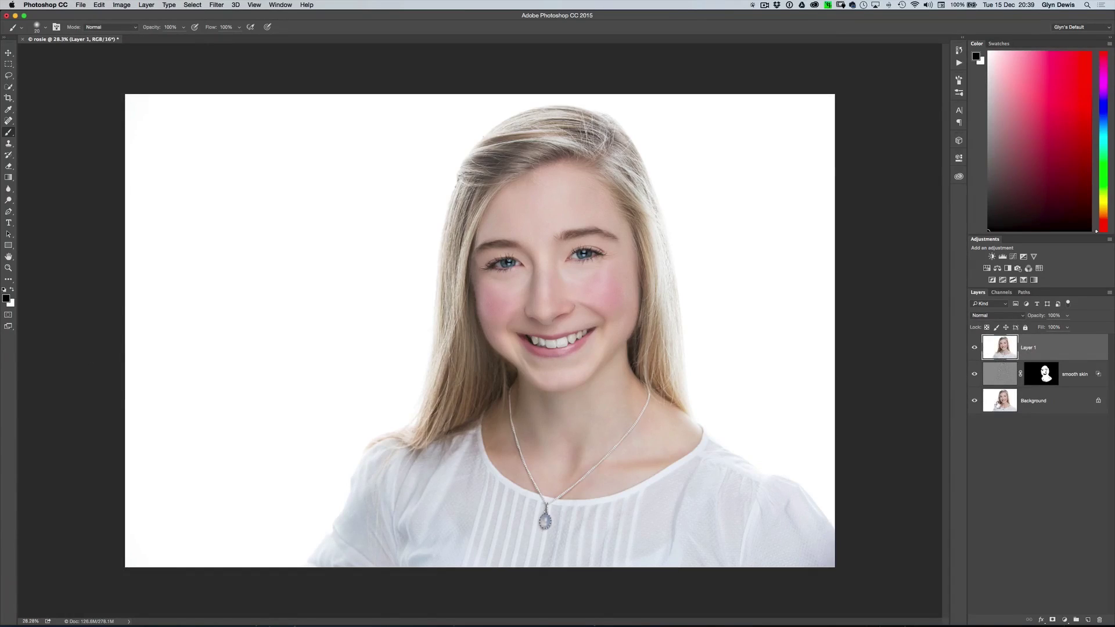
Sharpen the merged layer with Unsharp Mask at amount 10%, radius 10.0 pixels and threshold 0, comparing the preview on the face.
{"action": "left_click", "coordinate": [216, 6]}
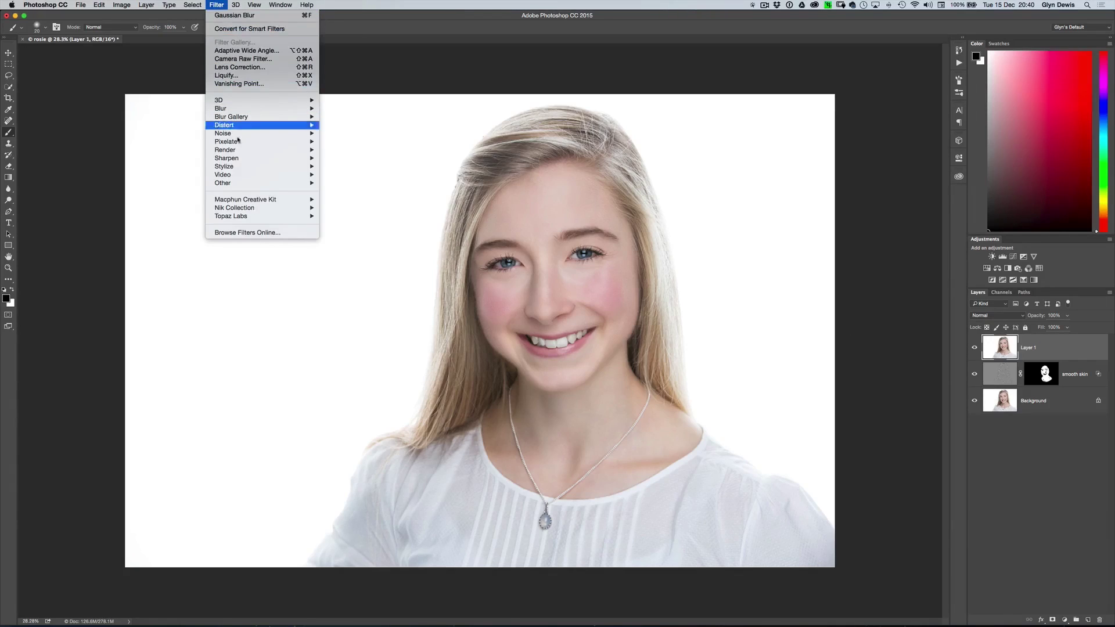
{"action": "mouse_move", "coordinate": [236, 159]}
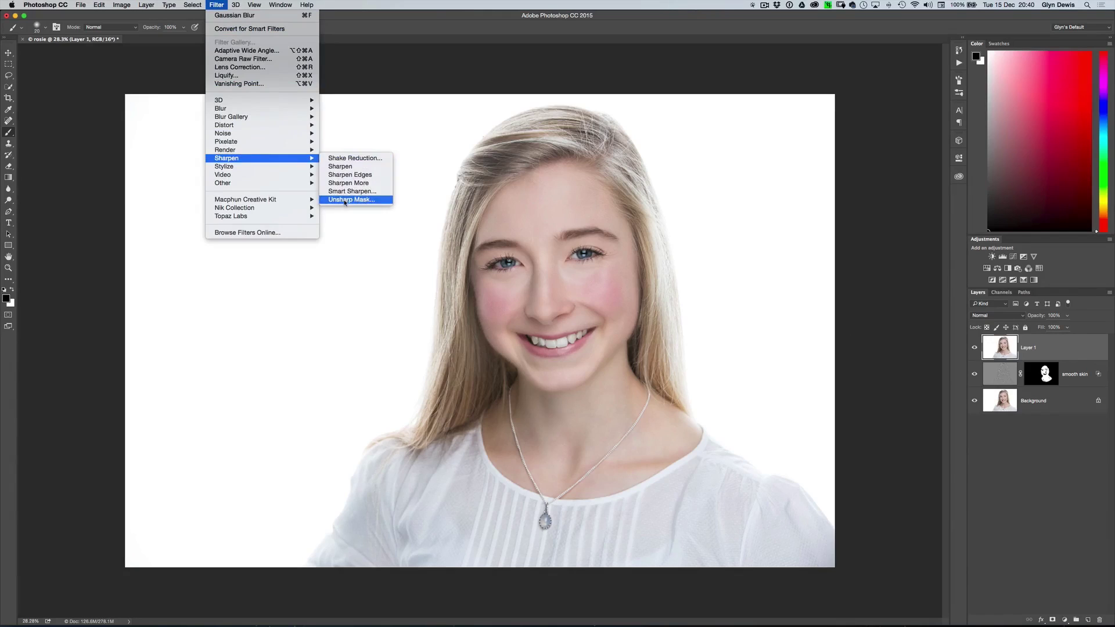
{"action": "left_click", "coordinate": [344, 200]}
{"action": "left_click_drag", "start_coordinate": [237, 140], "coordinate": [231, 172]}
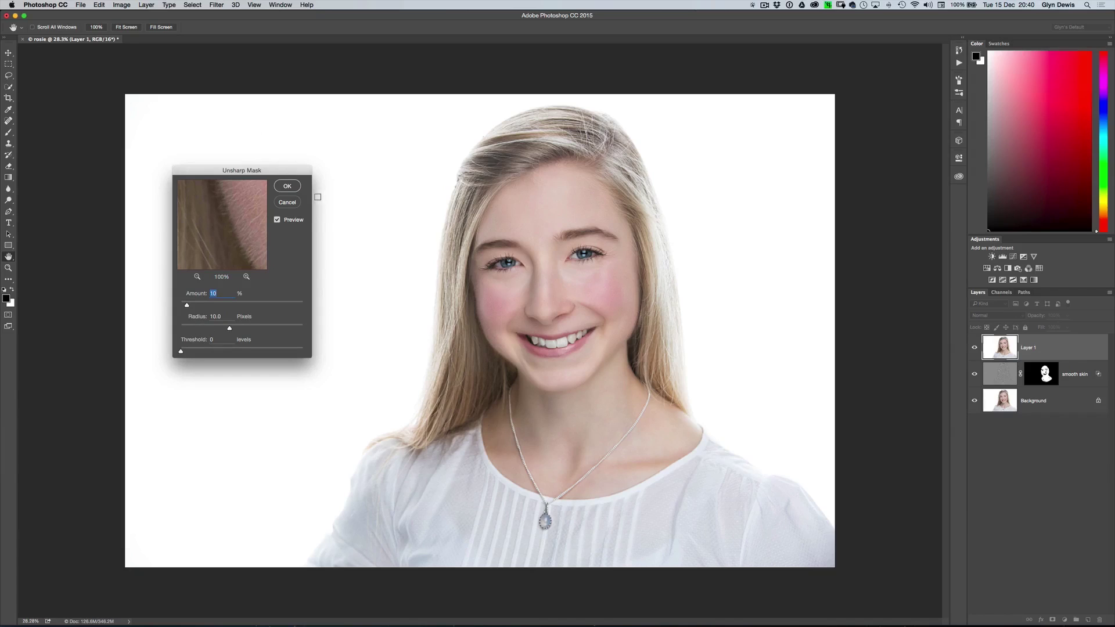
{"action": "left_click", "coordinate": [538, 305], "text": "super"}
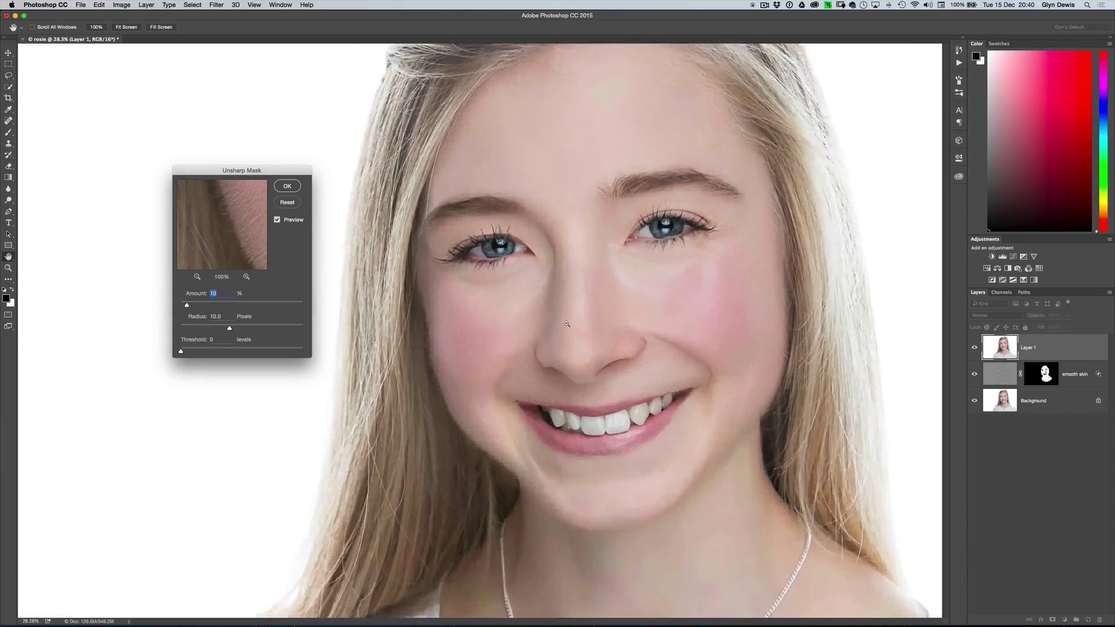
{"action": "left_click", "coordinate": [277, 221]}
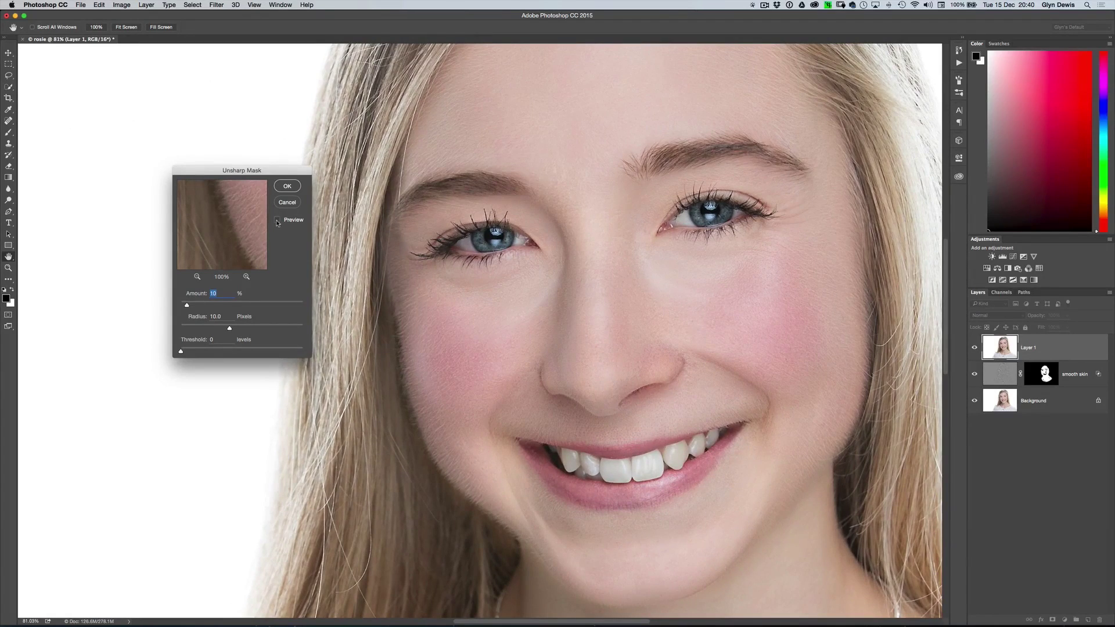
{"action": "left_click", "coordinate": [278, 220]}
{"action": "left_click", "coordinate": [277, 220]}
{"action": "left_click", "coordinate": [288, 186]}
{"action": "key", "text": "b"}
{"action": "key", "text": "super+0"}
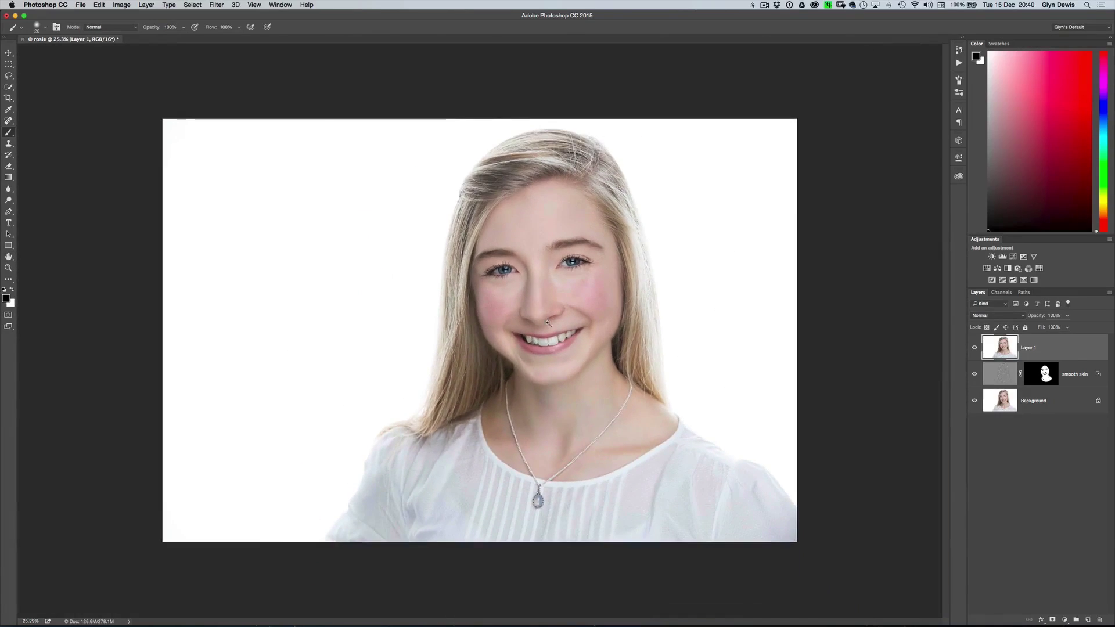
{"action": "left_click_drag", "start_coordinate": [547, 323], "coordinate": [556, 319]}
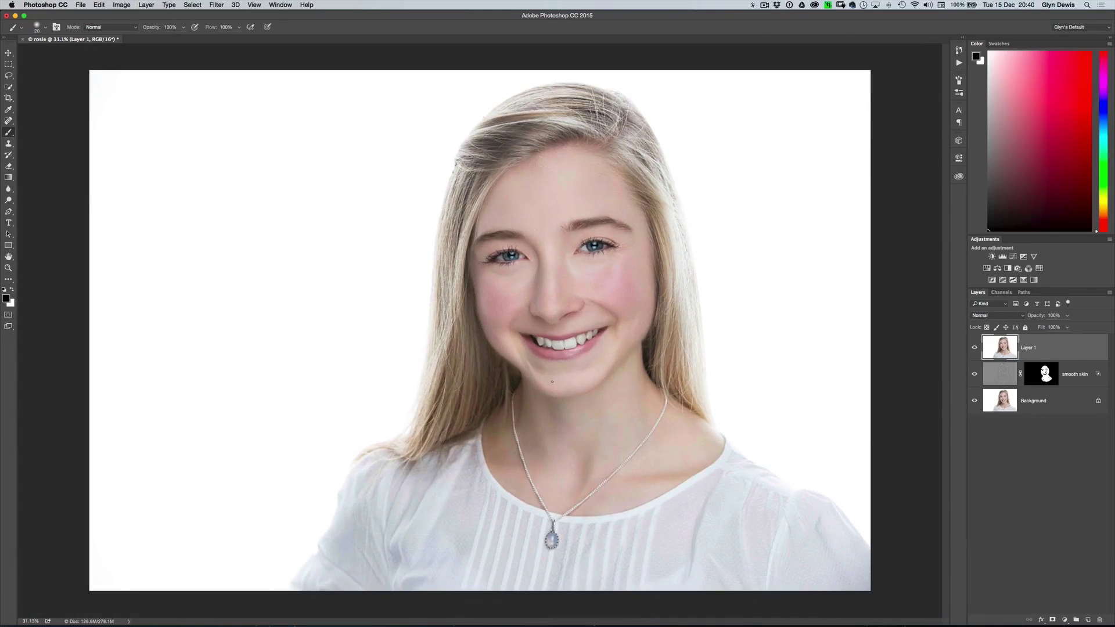